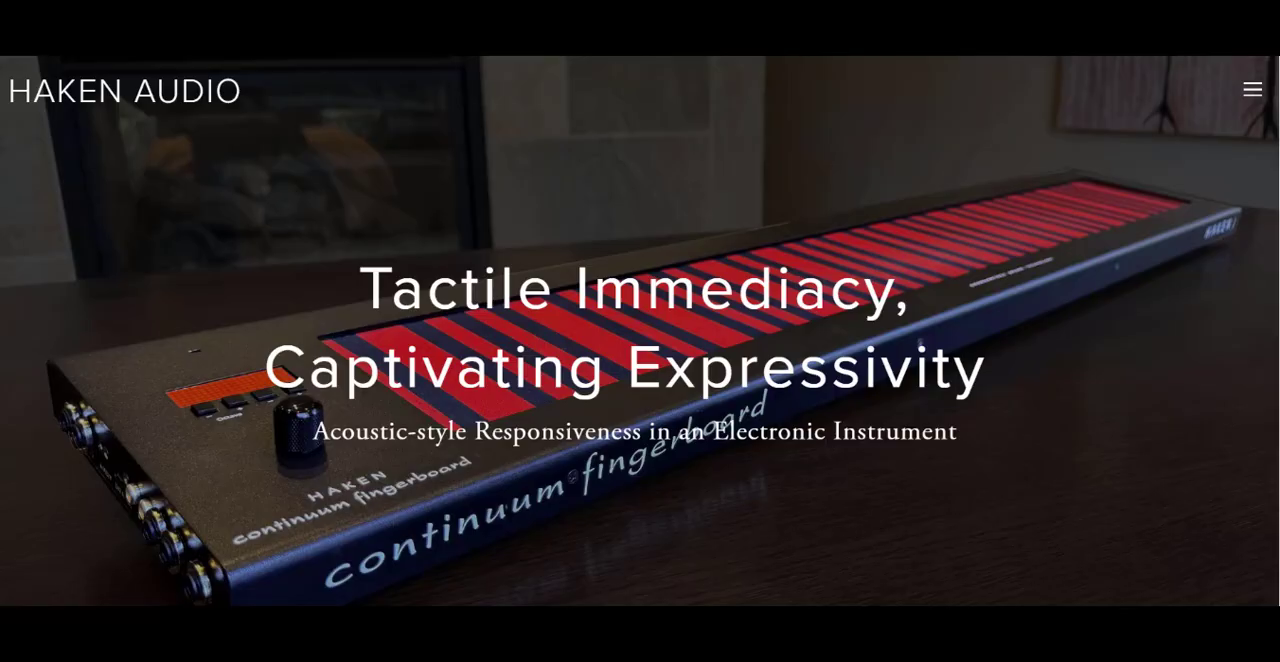
Step: Open the Editor, Firmware and User Guides page in the Haken Audio site's Support section
click(1252, 89)
click(1165, 386)
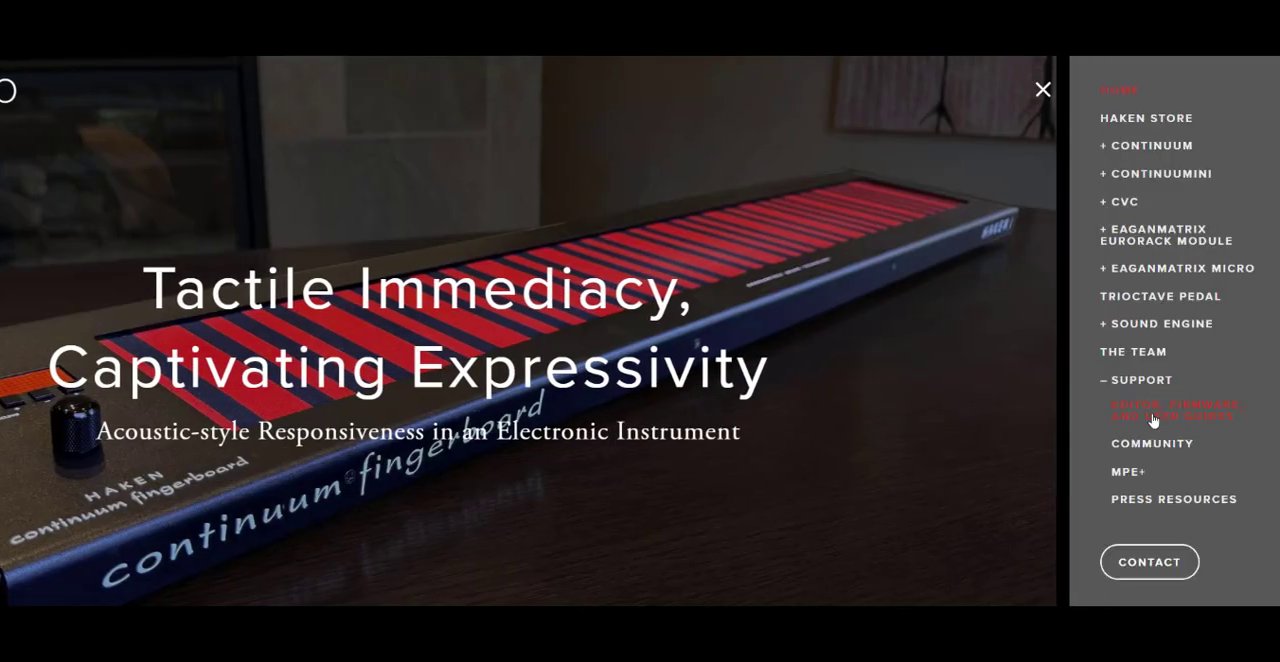
click(1155, 413)
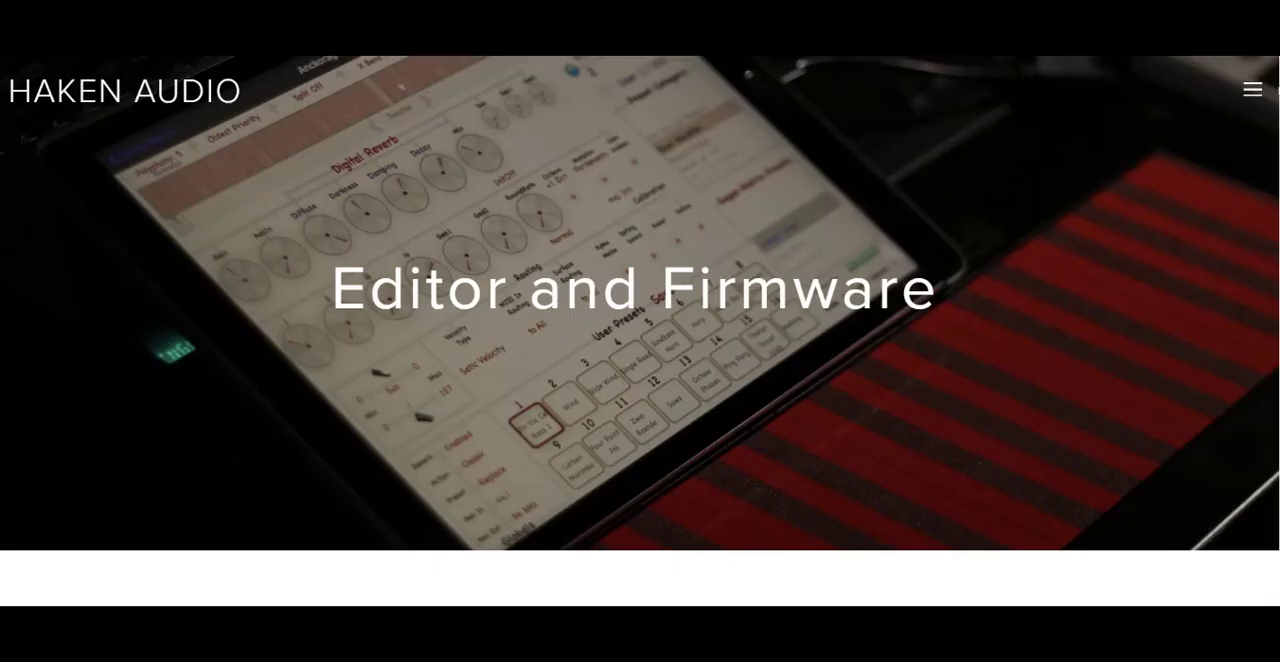
Step: Find the Haken Editor and Firmware Beta 10.61 section and open its firmware update procedure PDF
scroll(640, 300, down, 9)
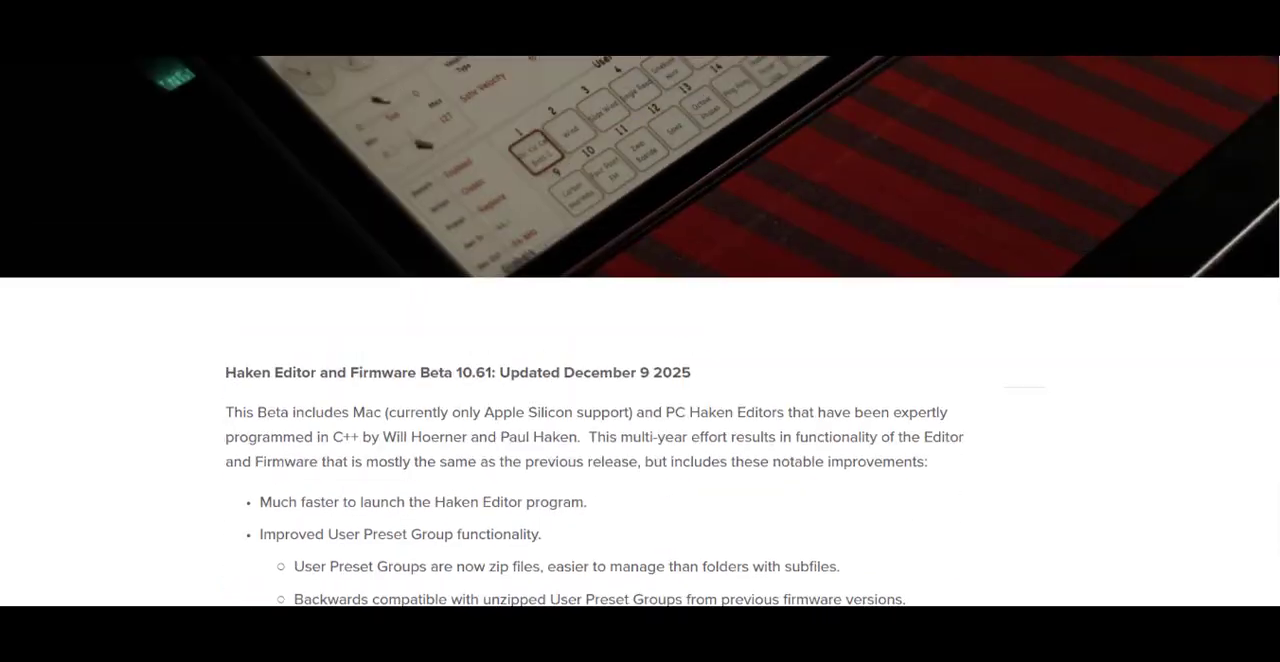
scroll(640, 330, down, 4)
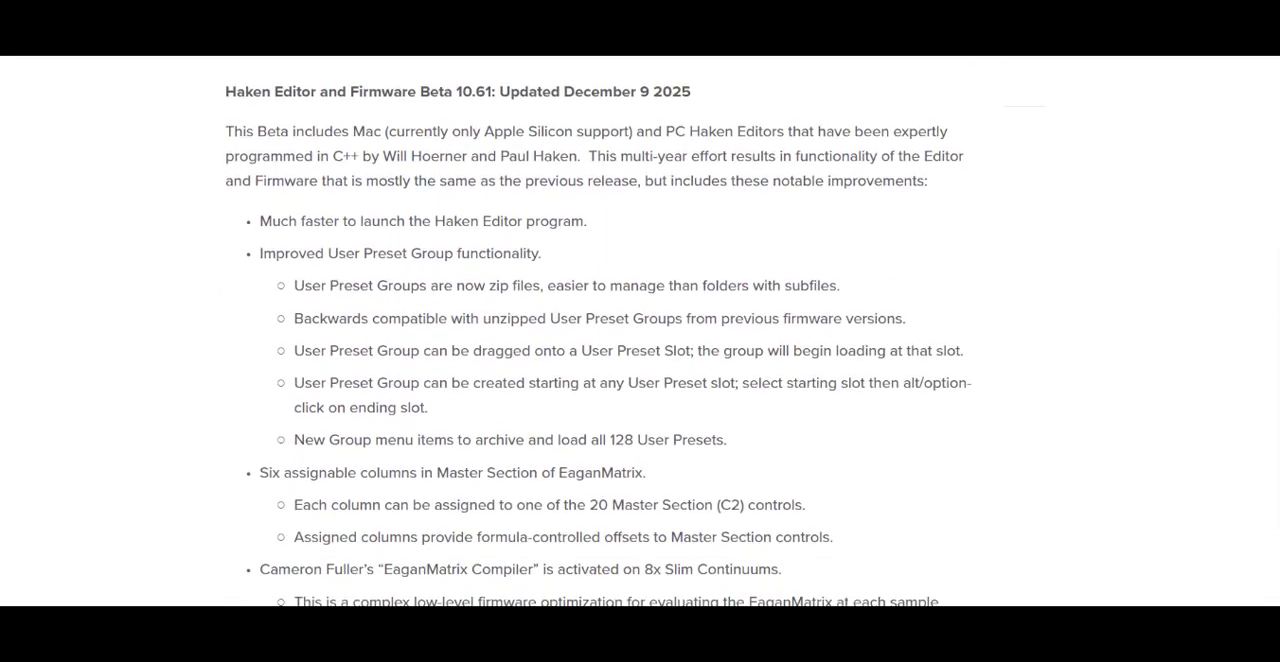
scroll(640, 330, down, 1)
scroll(640, 330, up, 1)
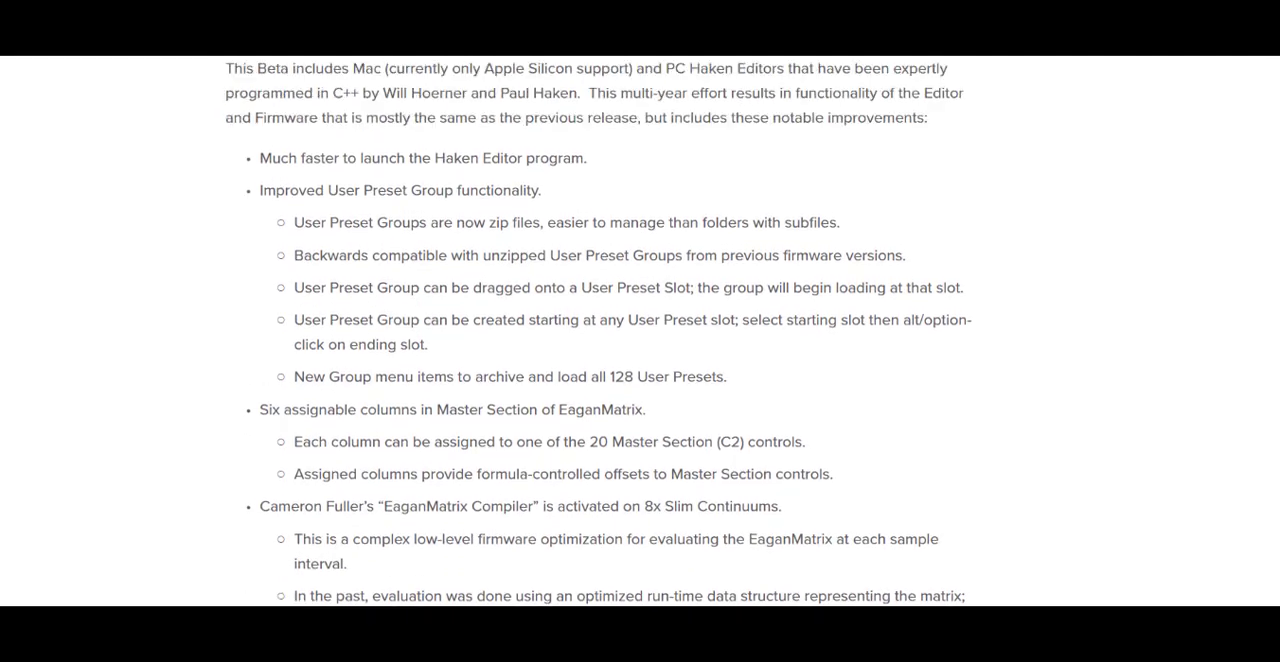
scroll(640, 330, down, 4)
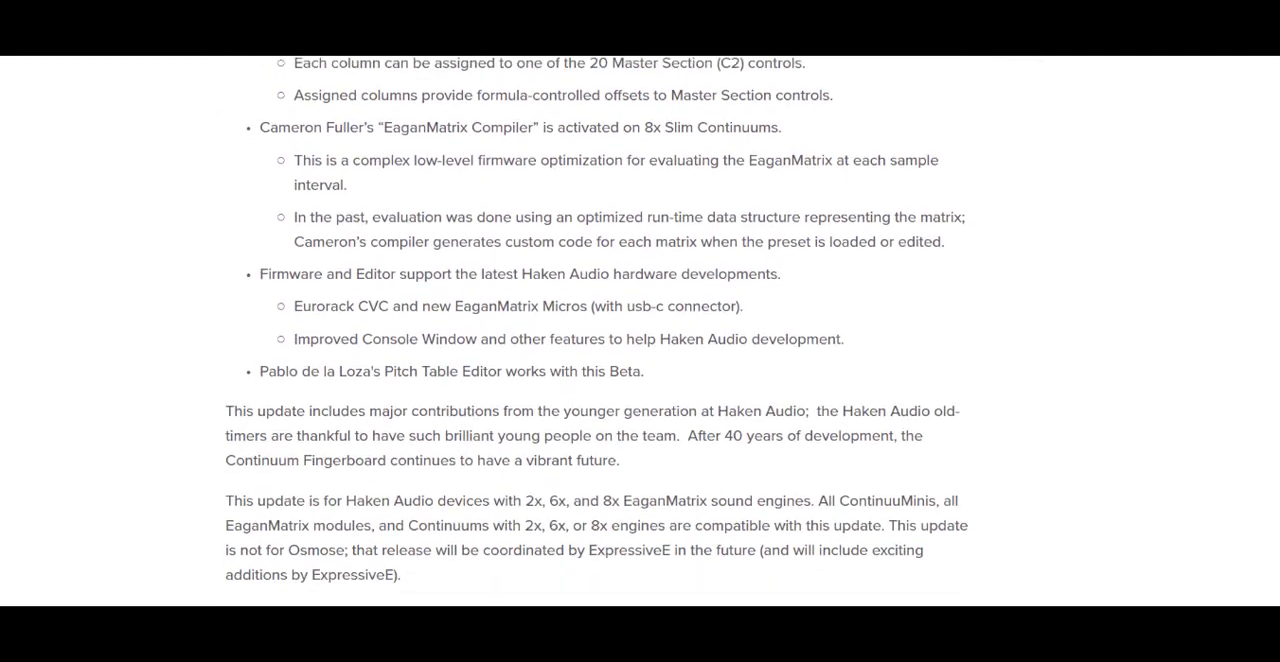
scroll(686, 483, down, 4)
click(686, 483)
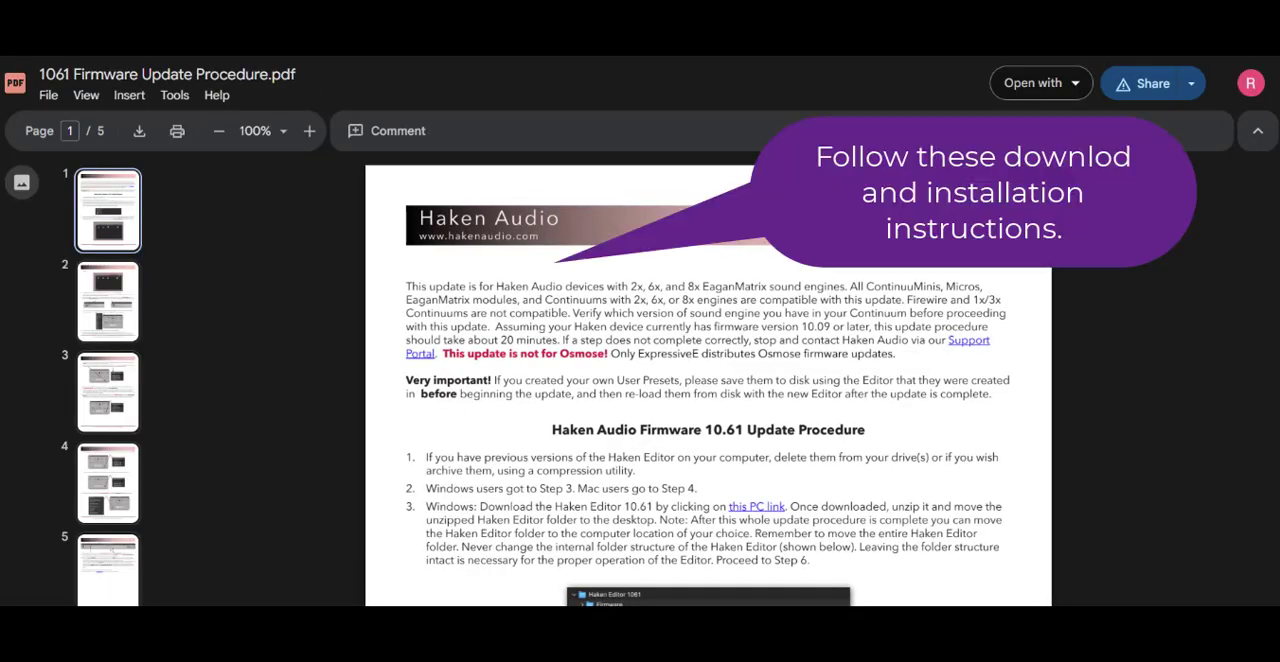
Step: Download Haken Editor 1061.zip through the procedure's PC link despite the missing virus scan, and open the downloaded archive
scroll(708, 400, down, 10)
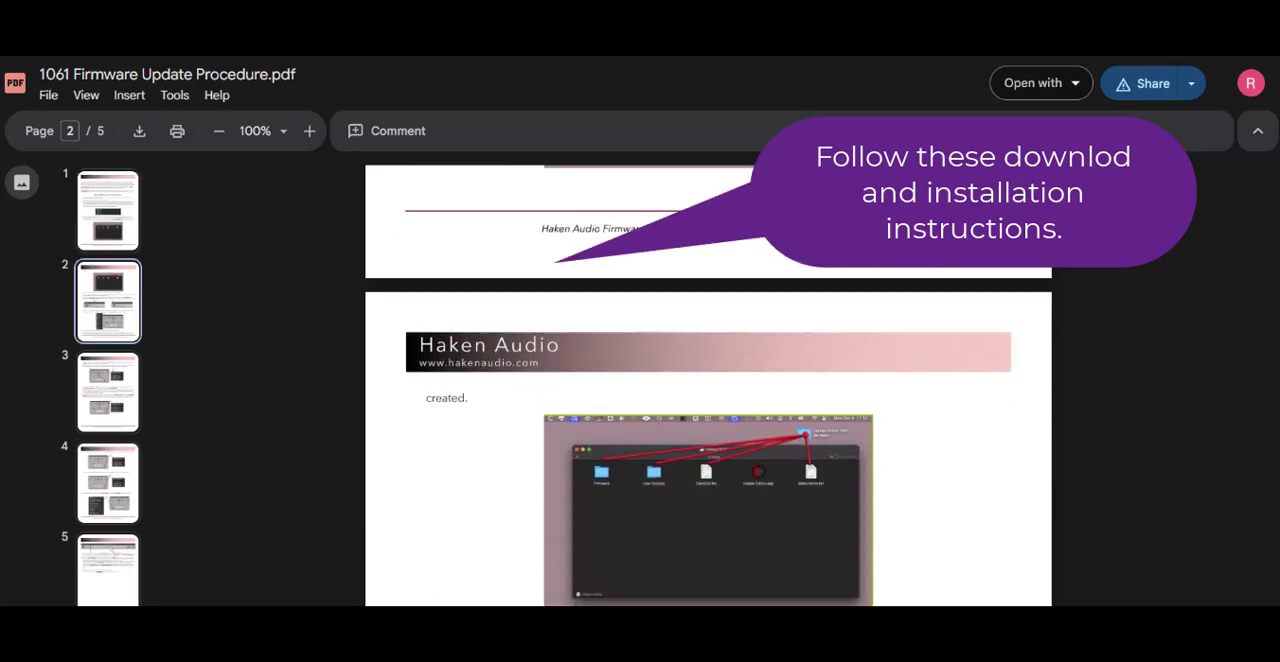
scroll(1277, 224, up, 10)
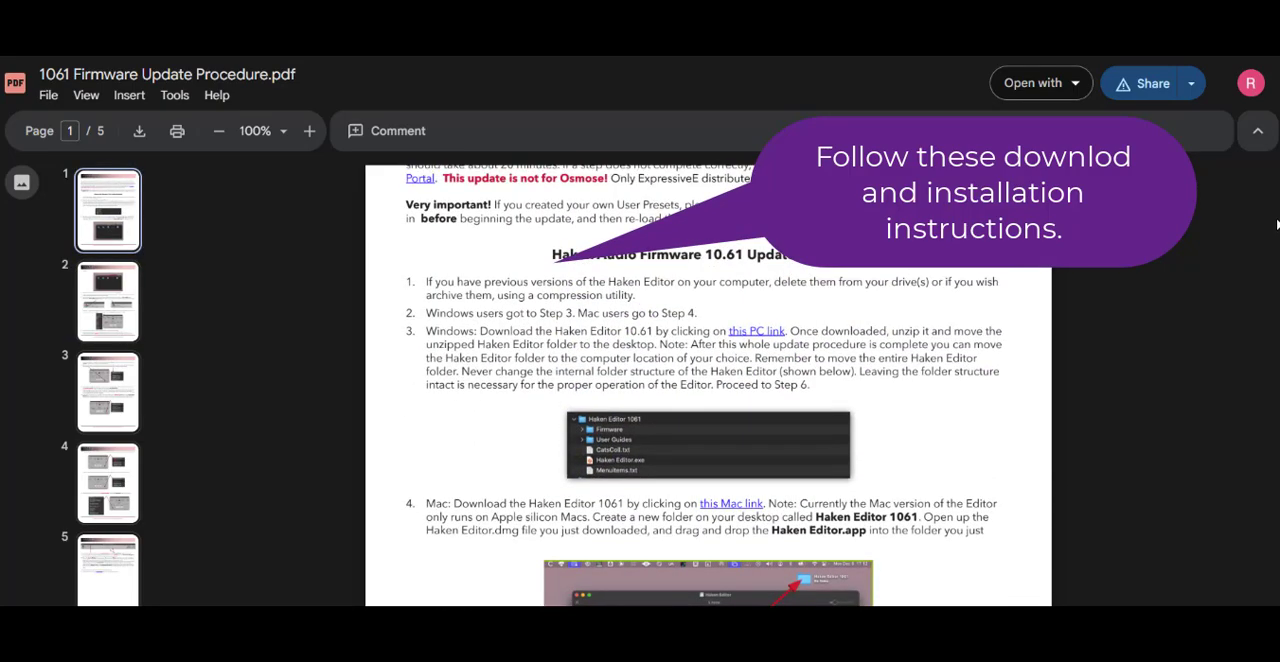
drag(1277, 224, 1276, 216)
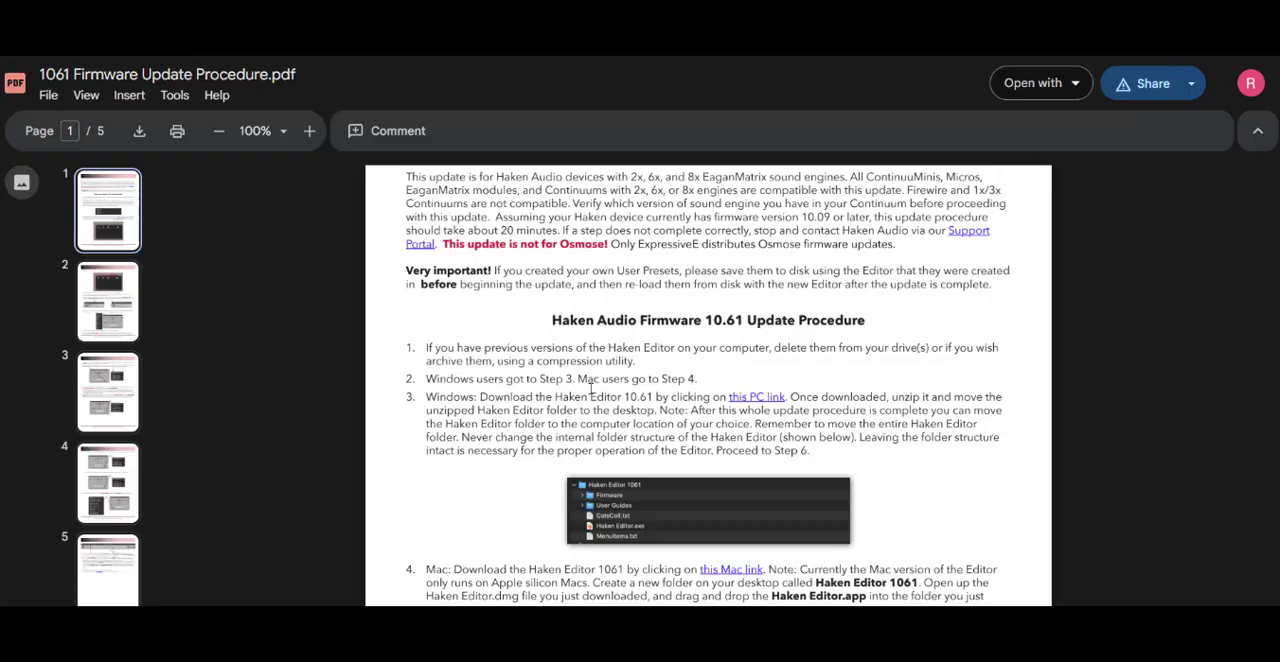
click(766, 398)
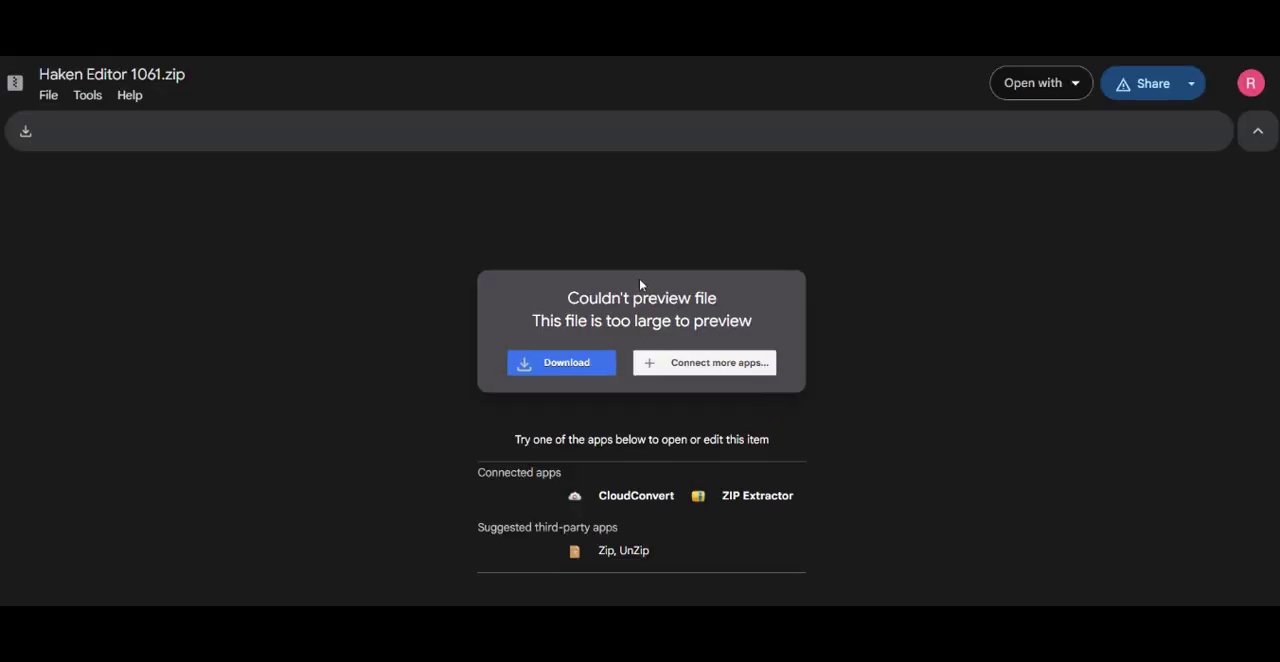
click(573, 370)
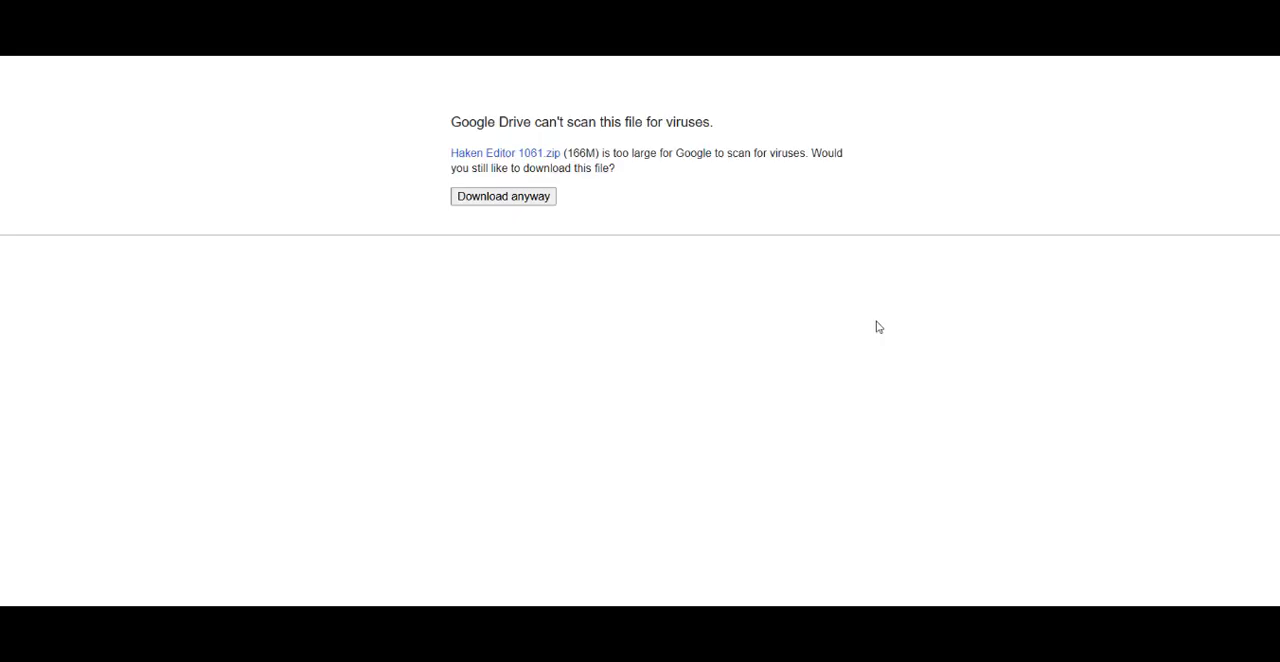
click(523, 205)
click(580, 250)
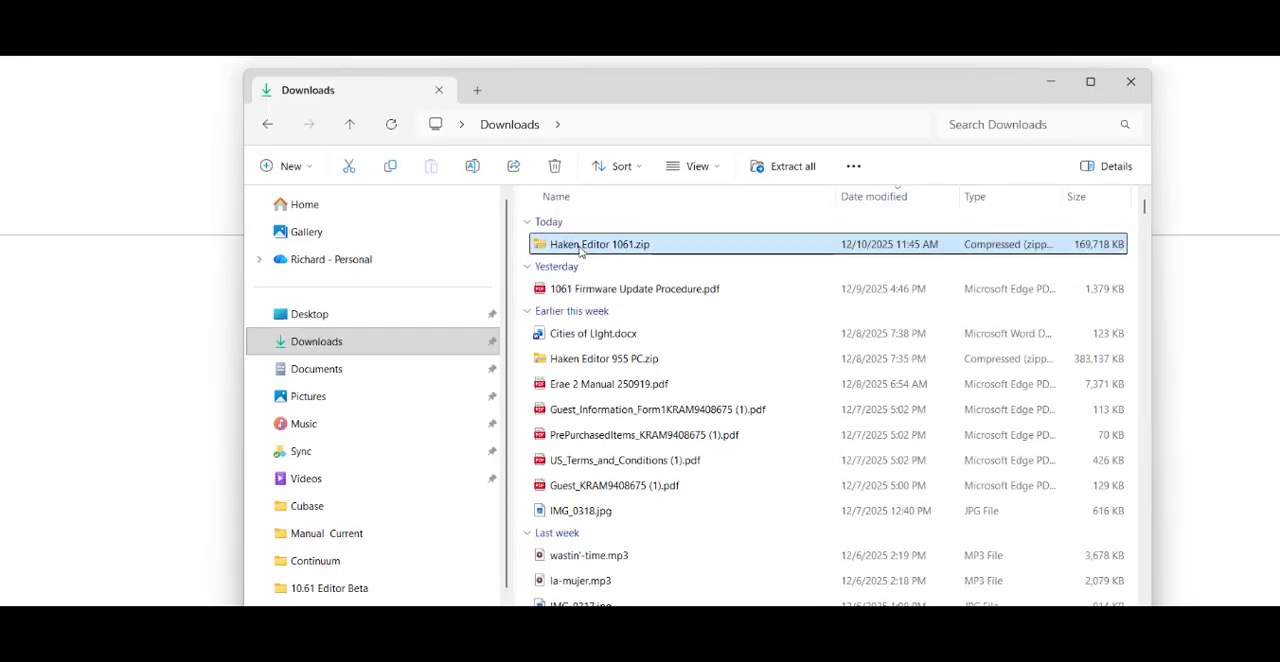
double_click(580, 250)
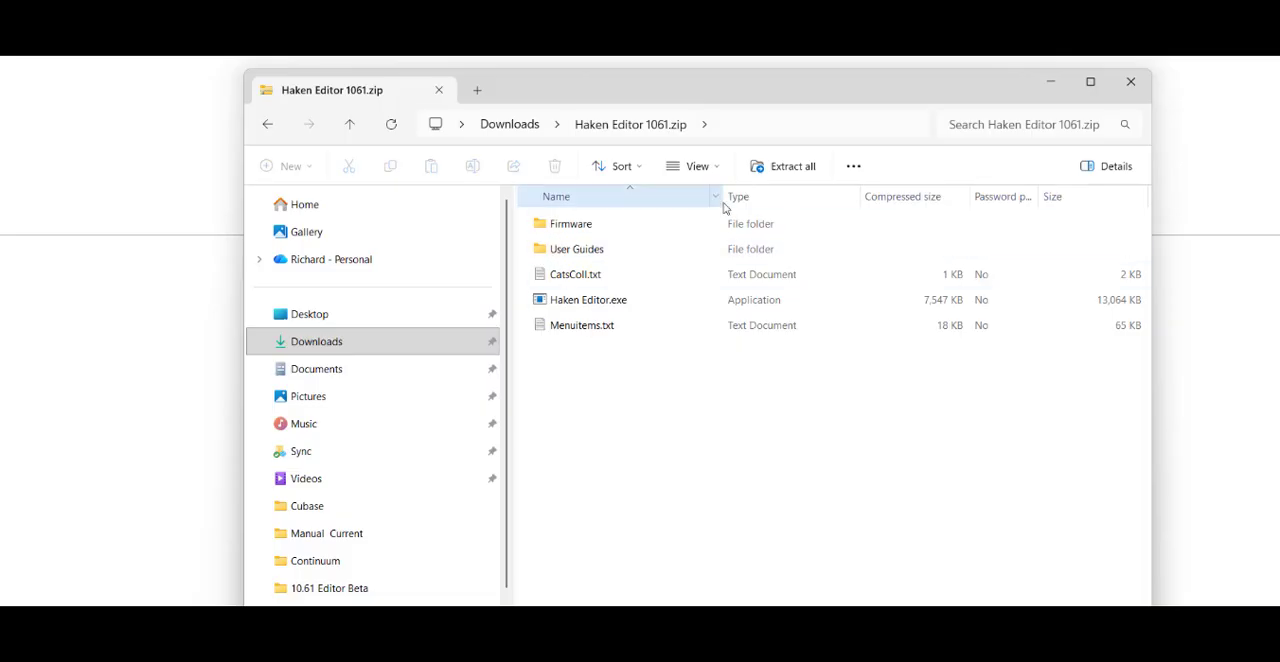
Step: Run Haken Editor.exe from the 10.61 Editor Beta folder, allowing it past the Windows SmartScreen block
scroll(515, 408, down, 1)
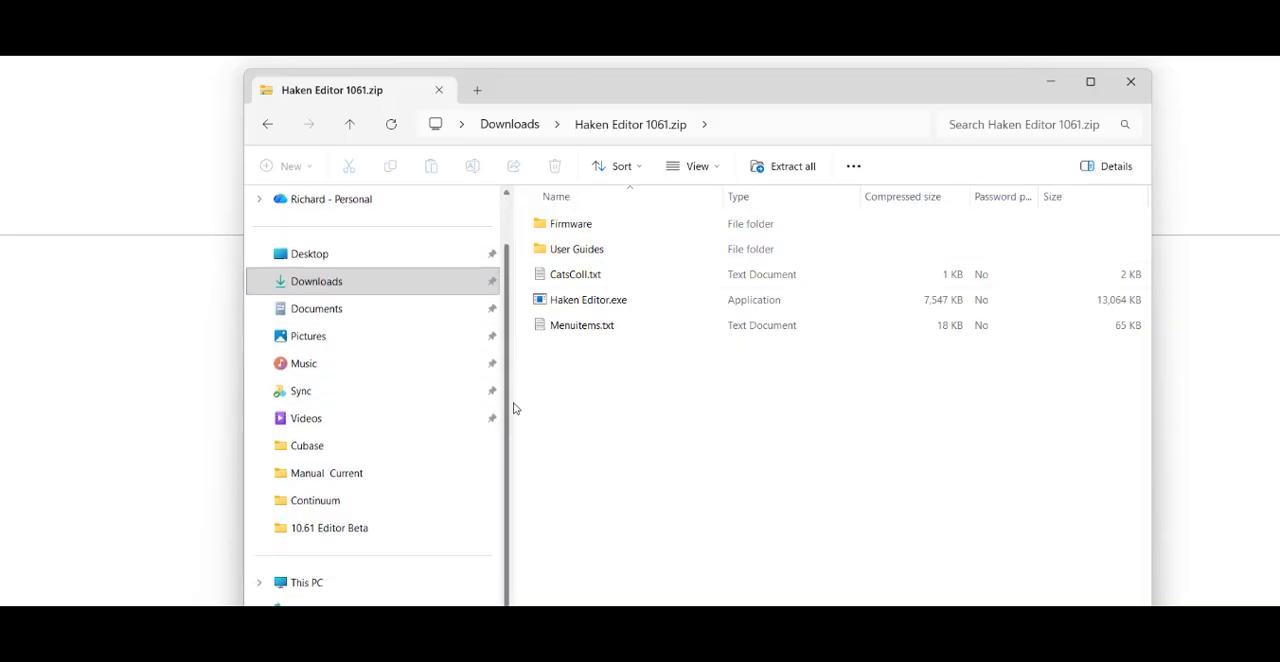
click(395, 528)
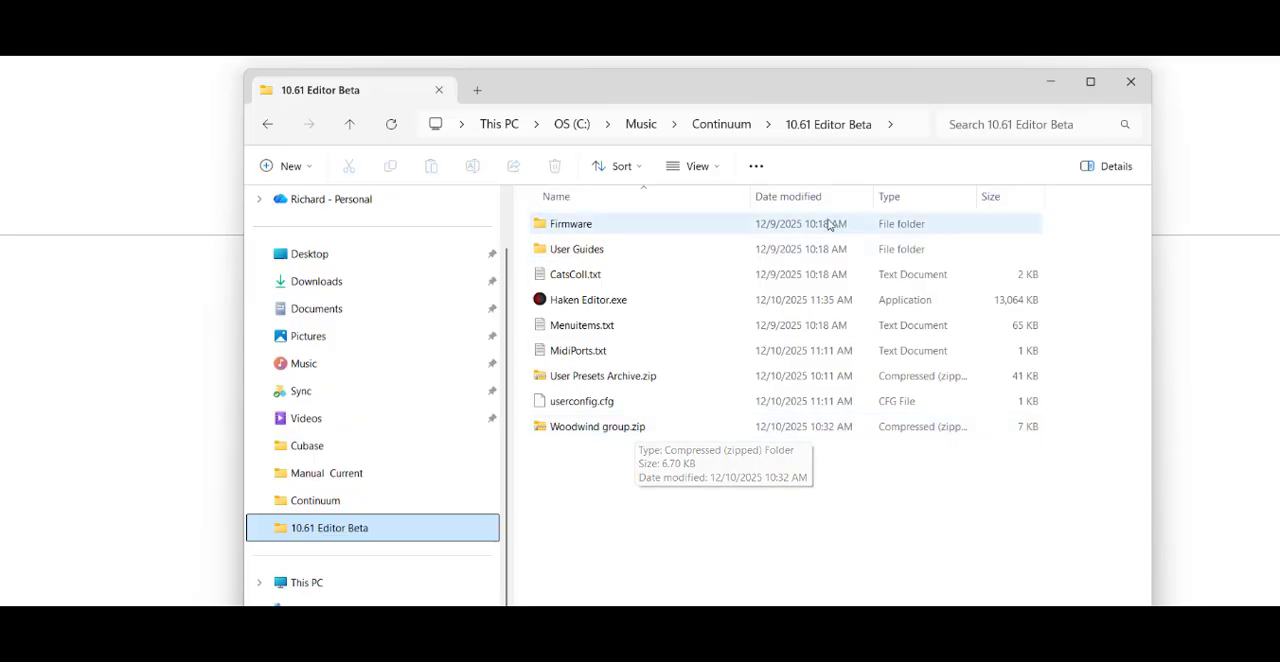
double_click(625, 300)
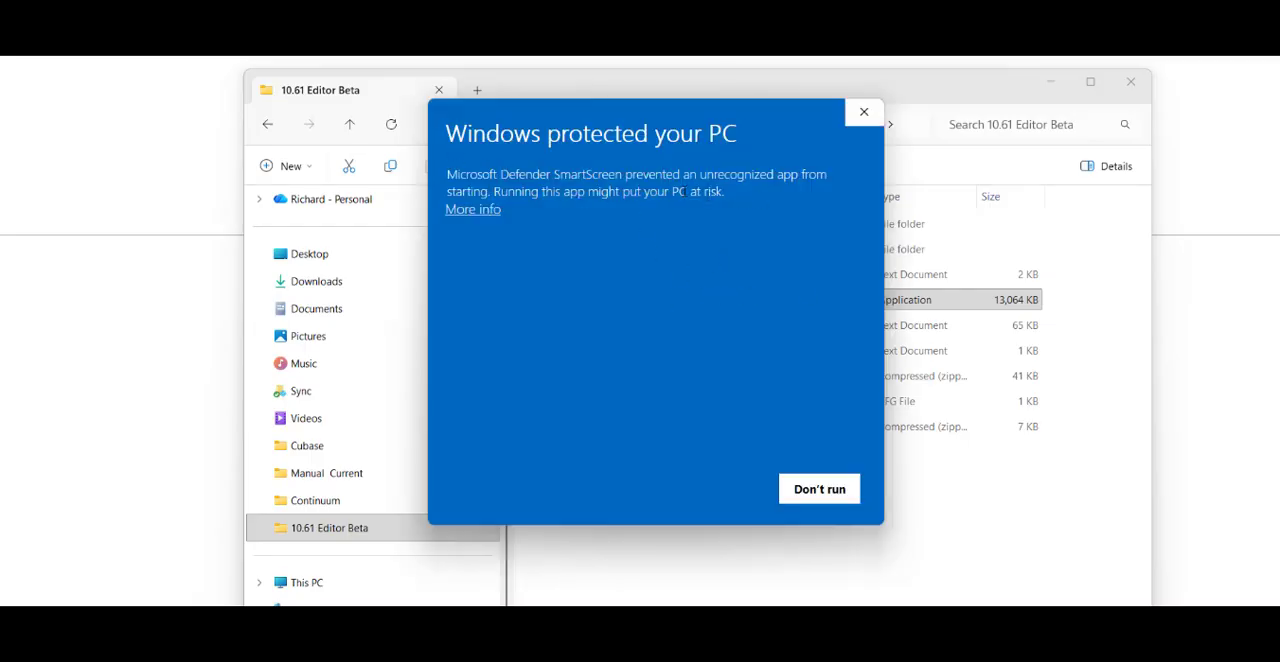
click(473, 209)
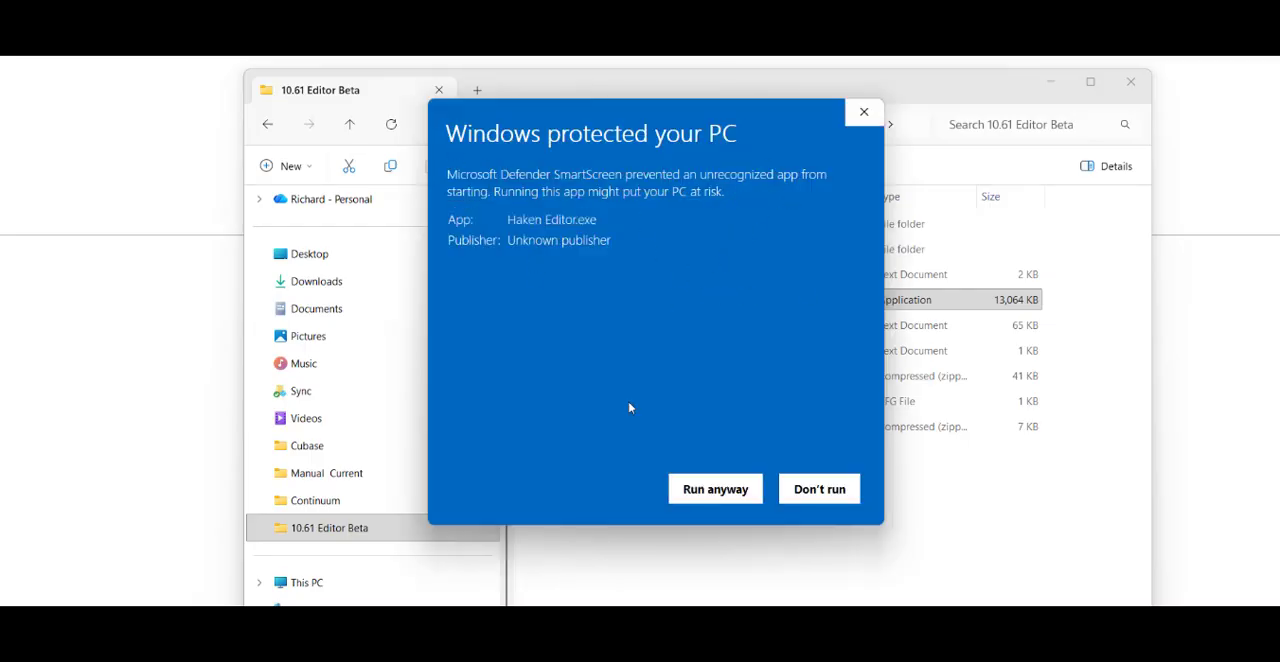
click(722, 492)
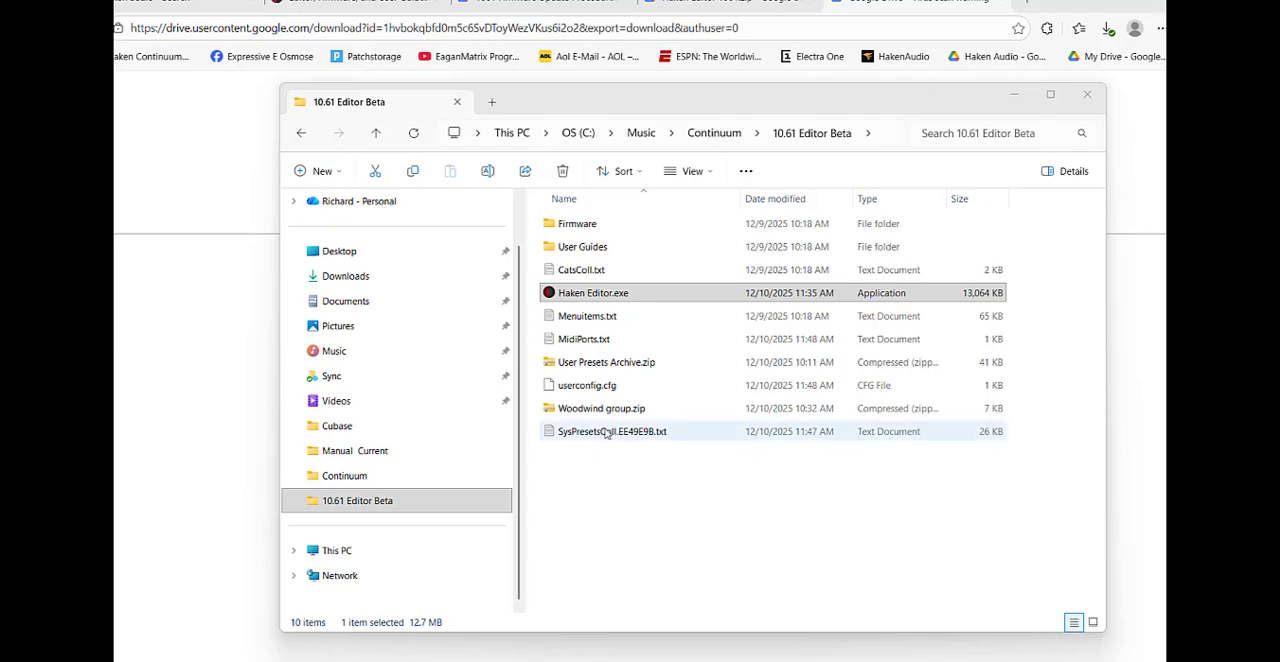
click(635, 294)
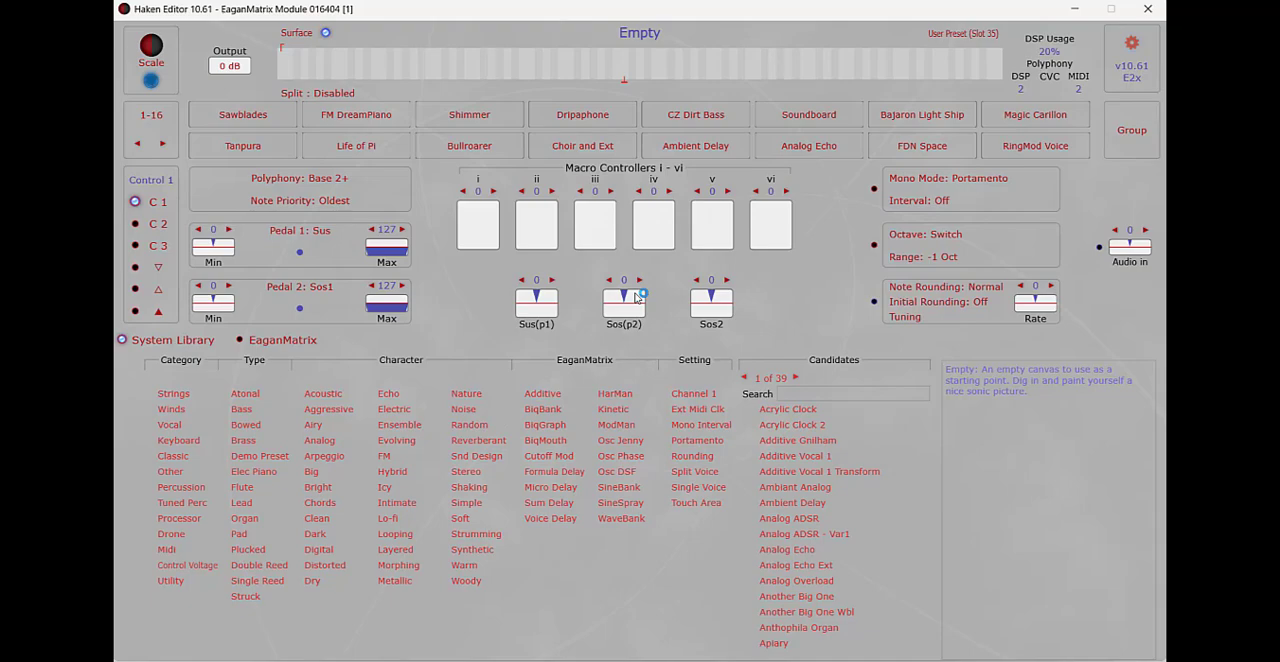
Step: Set the instrument's MIDI input port to Continuum 700009 [1] in the Midi and Global Settings
click(1131, 43)
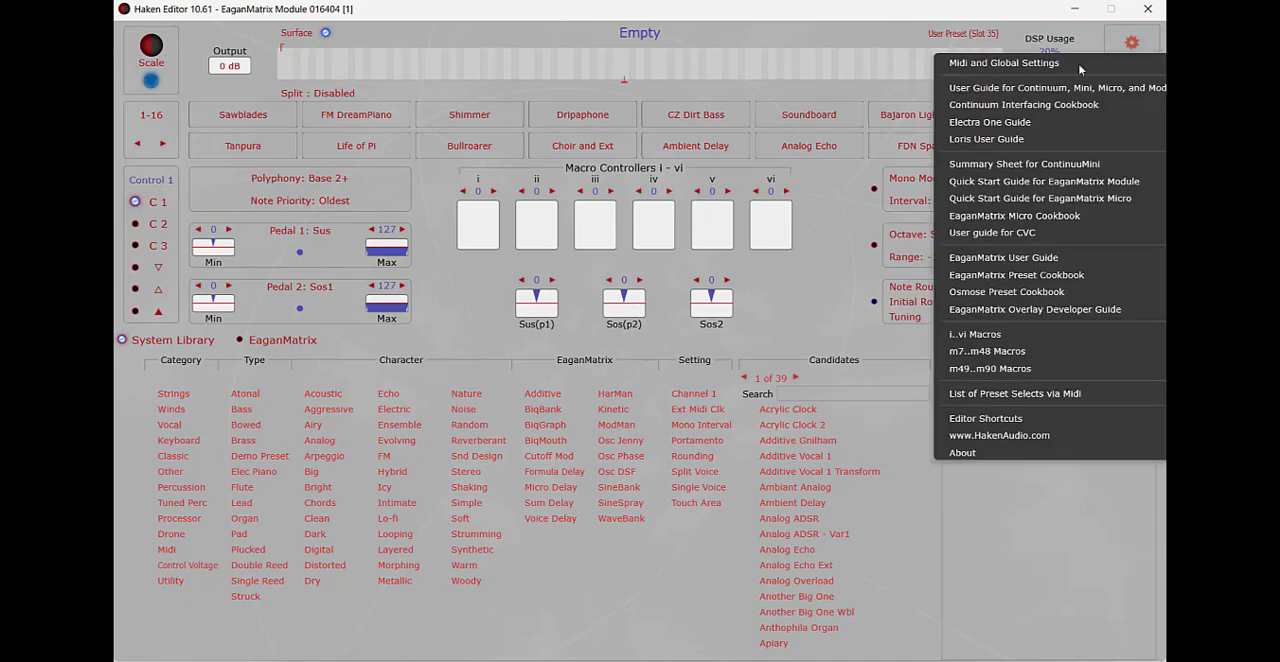
click(1000, 64)
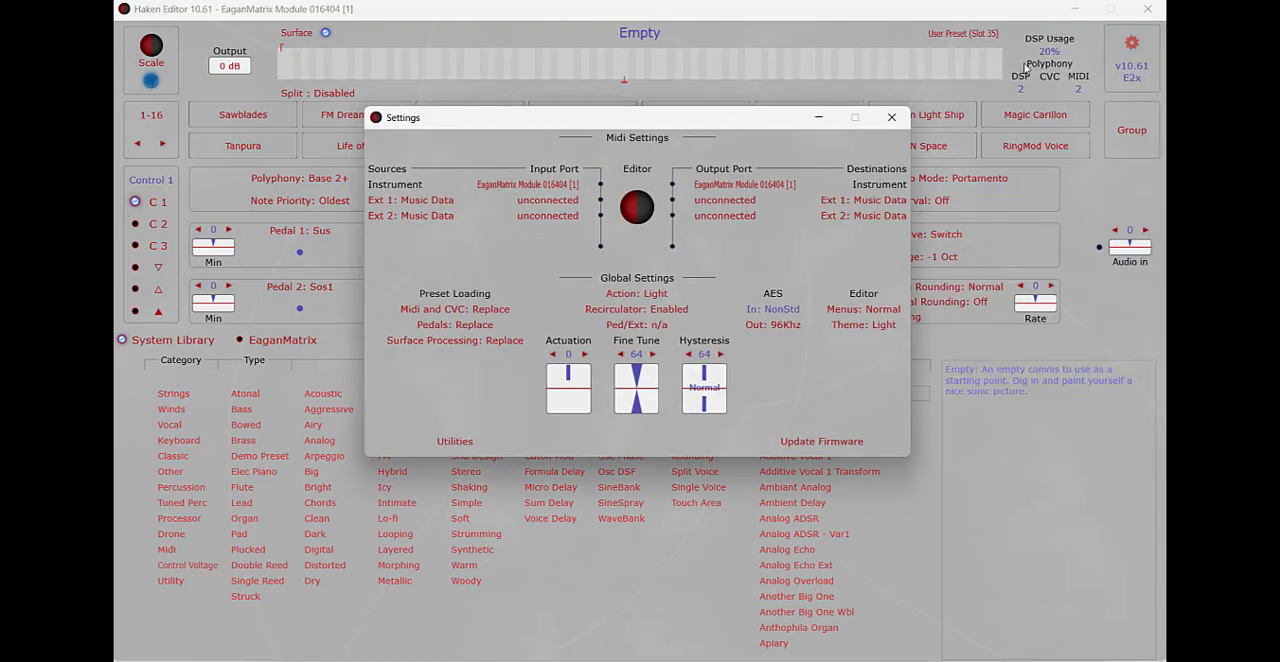
click(543, 186)
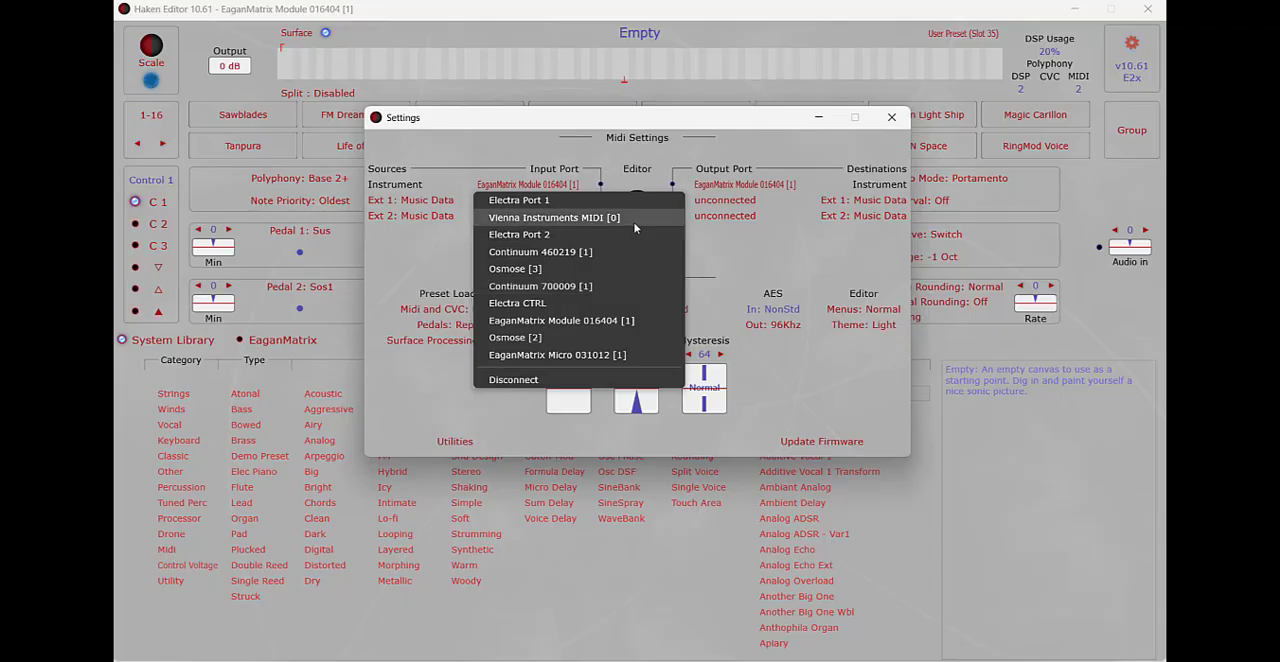
click(618, 289)
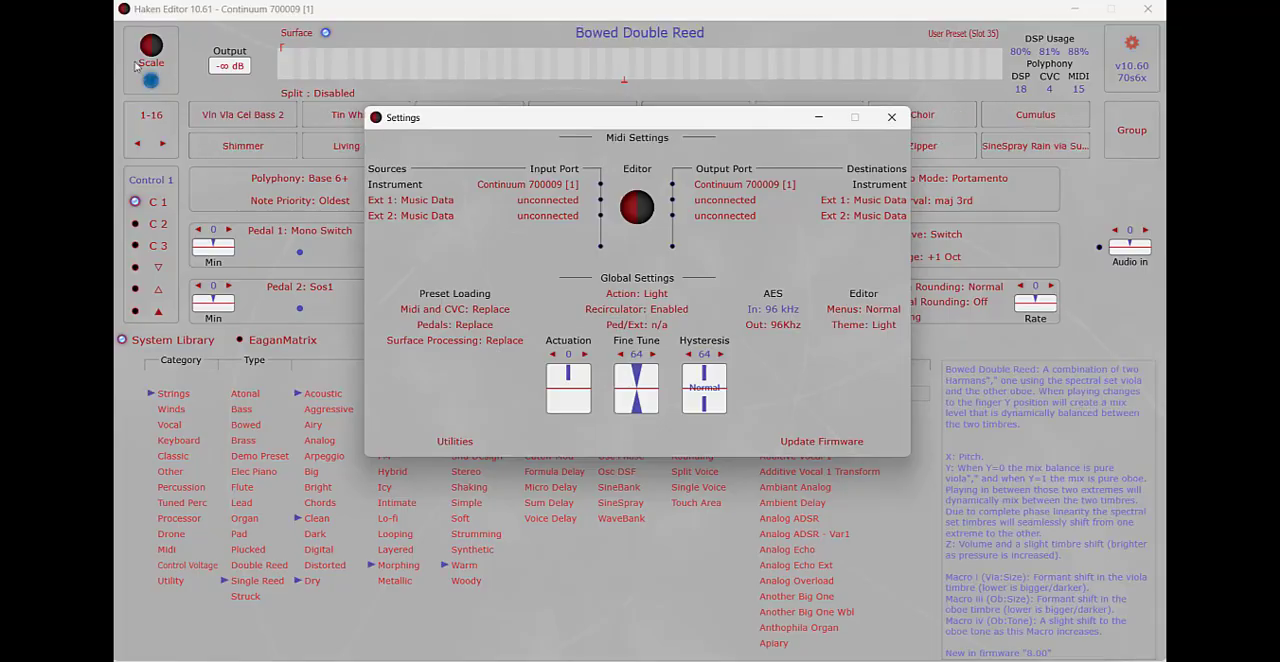
Step: Update the connected Continuum's firmware by loading Update File 1 and Update File 2
drag(738, 123, 783, 92)
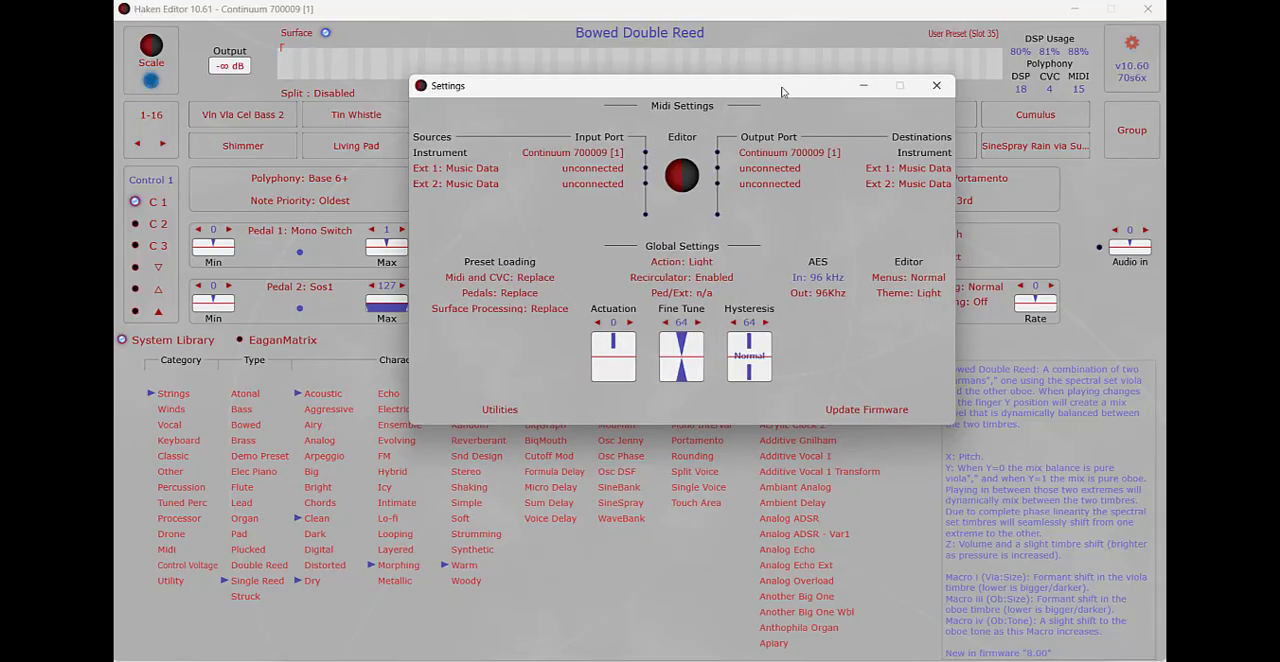
click(853, 411)
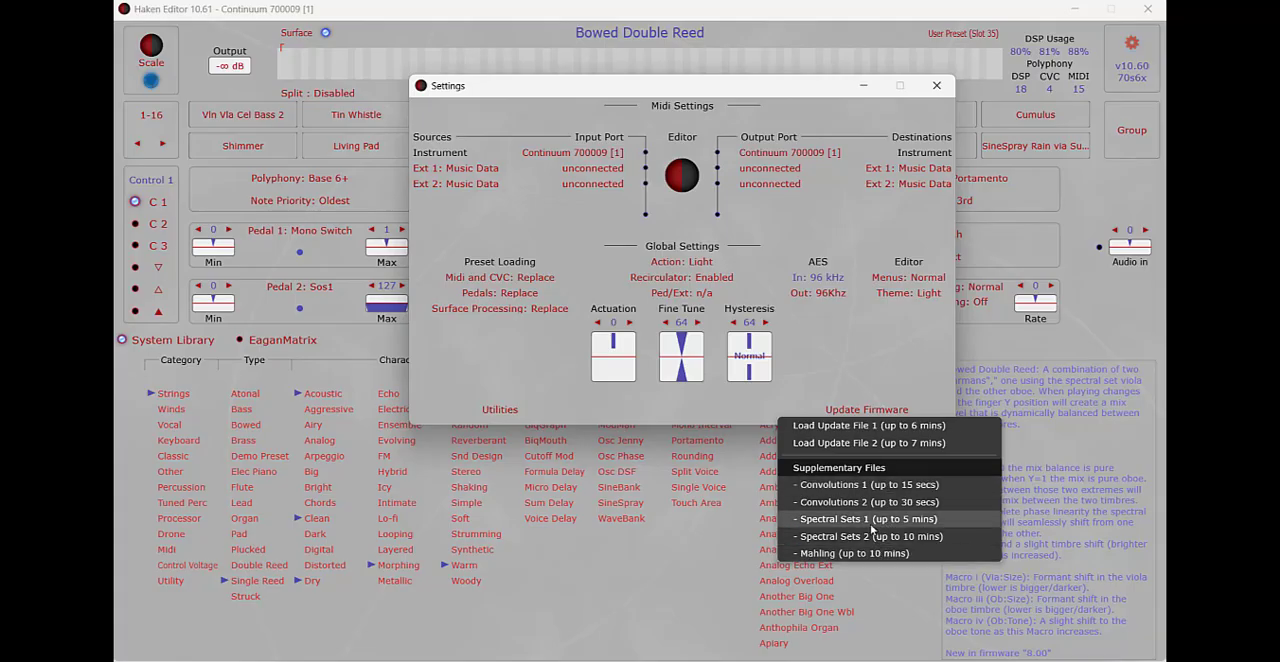
click(858, 426)
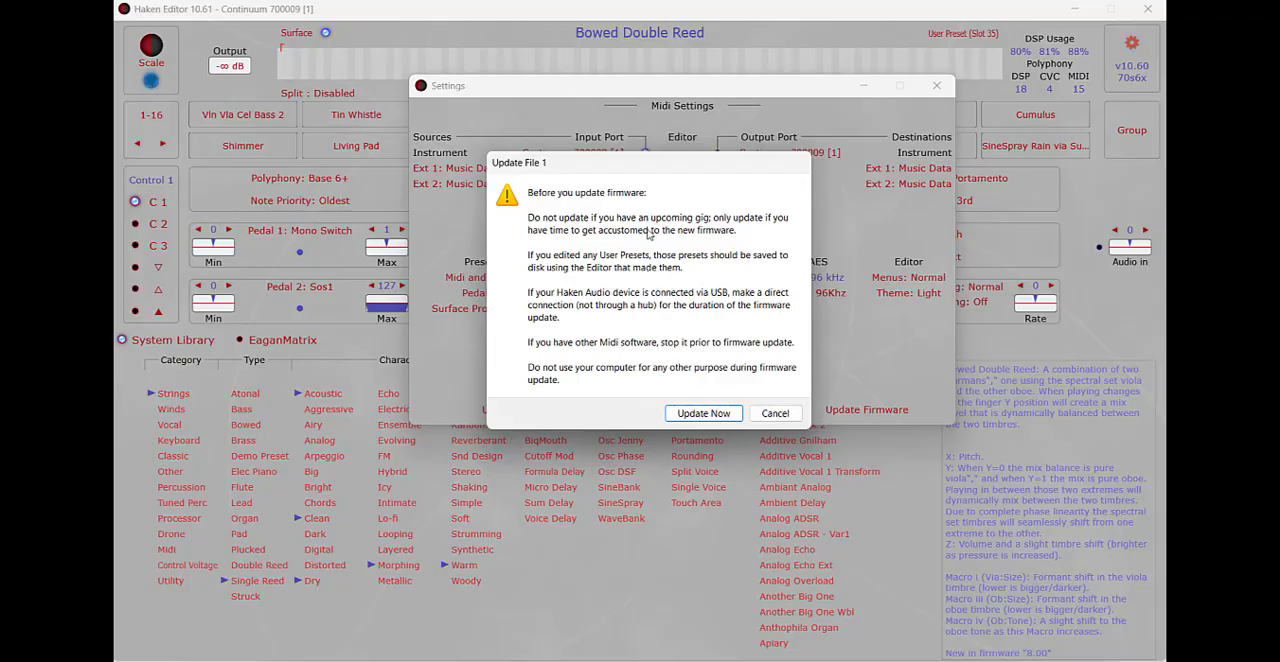
click(704, 413)
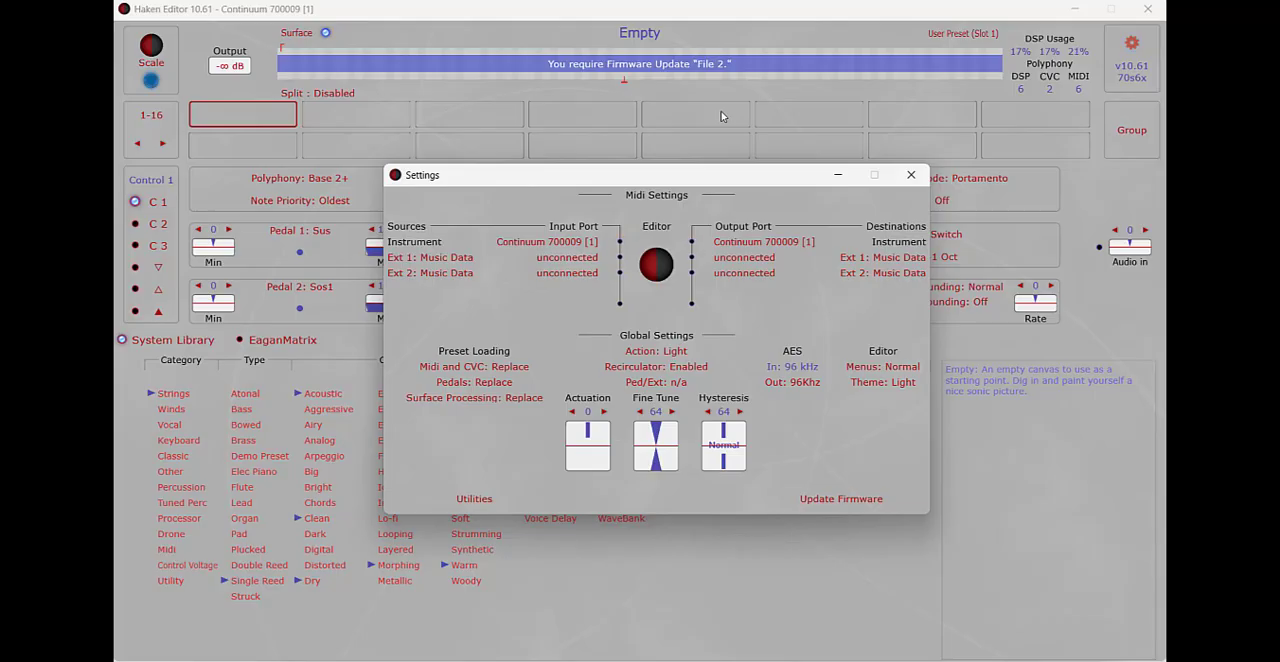
click(843, 499)
click(852, 374)
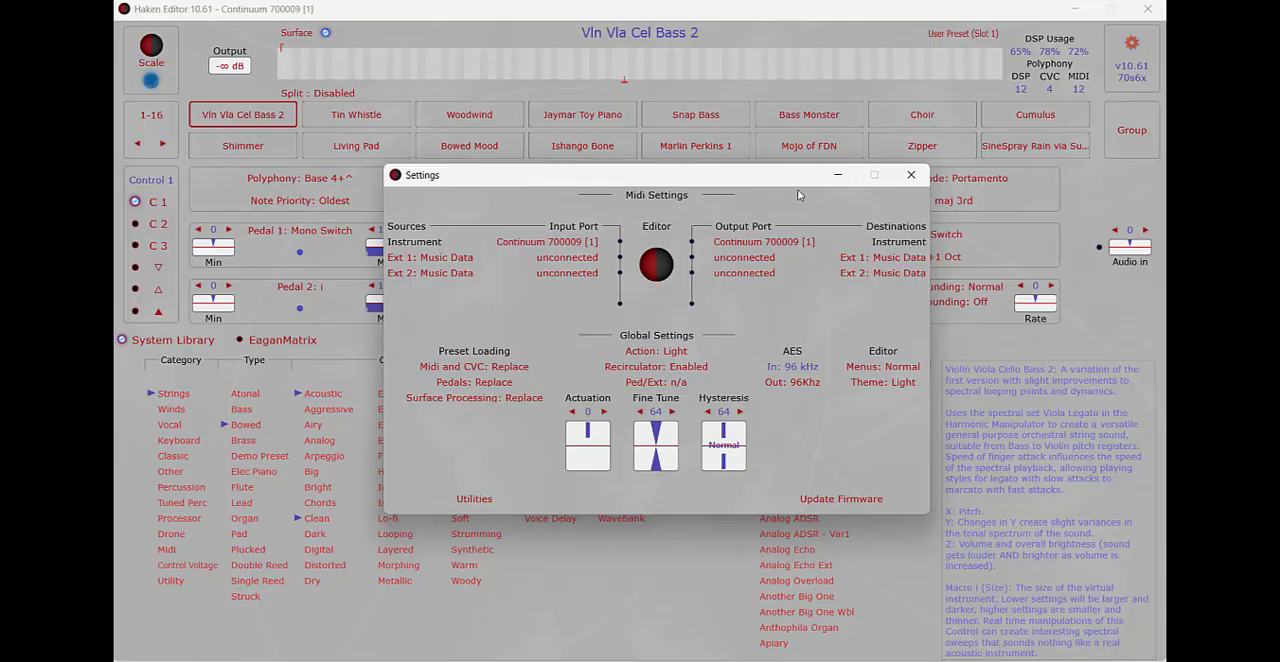
Step: Load the supplementary firmware files Convolutions 1 and Convolutions 2 onto the Continuum
drag(731, 174, 735, 111)
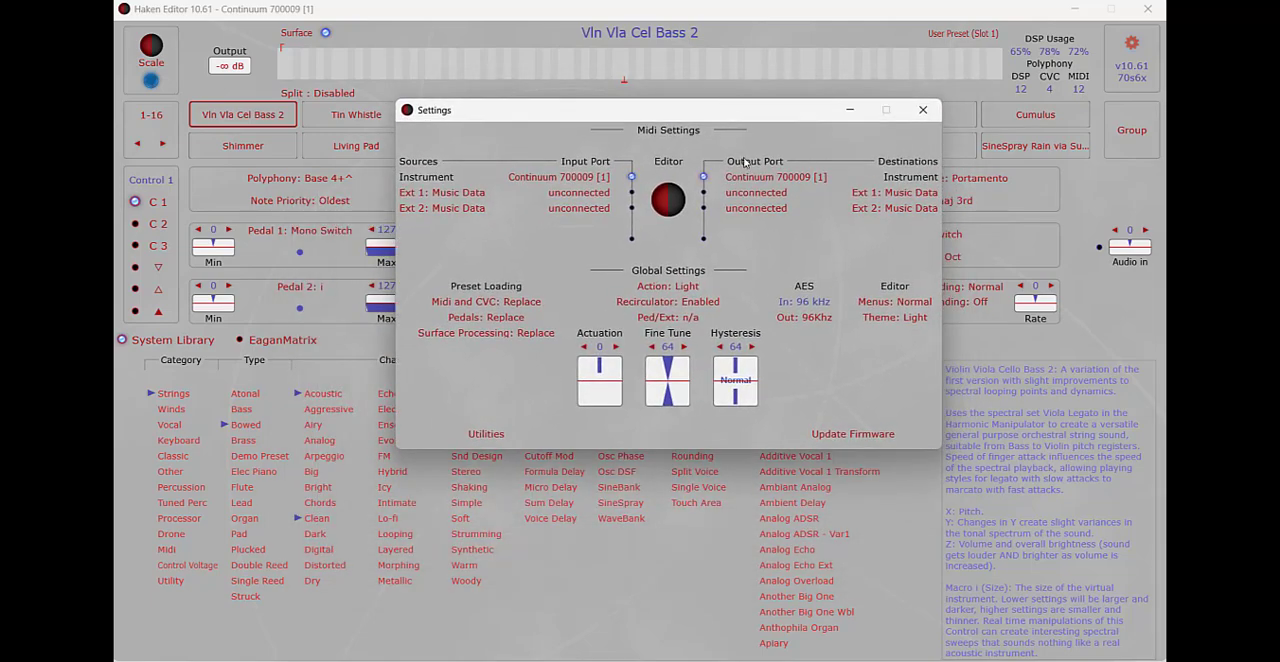
click(840, 435)
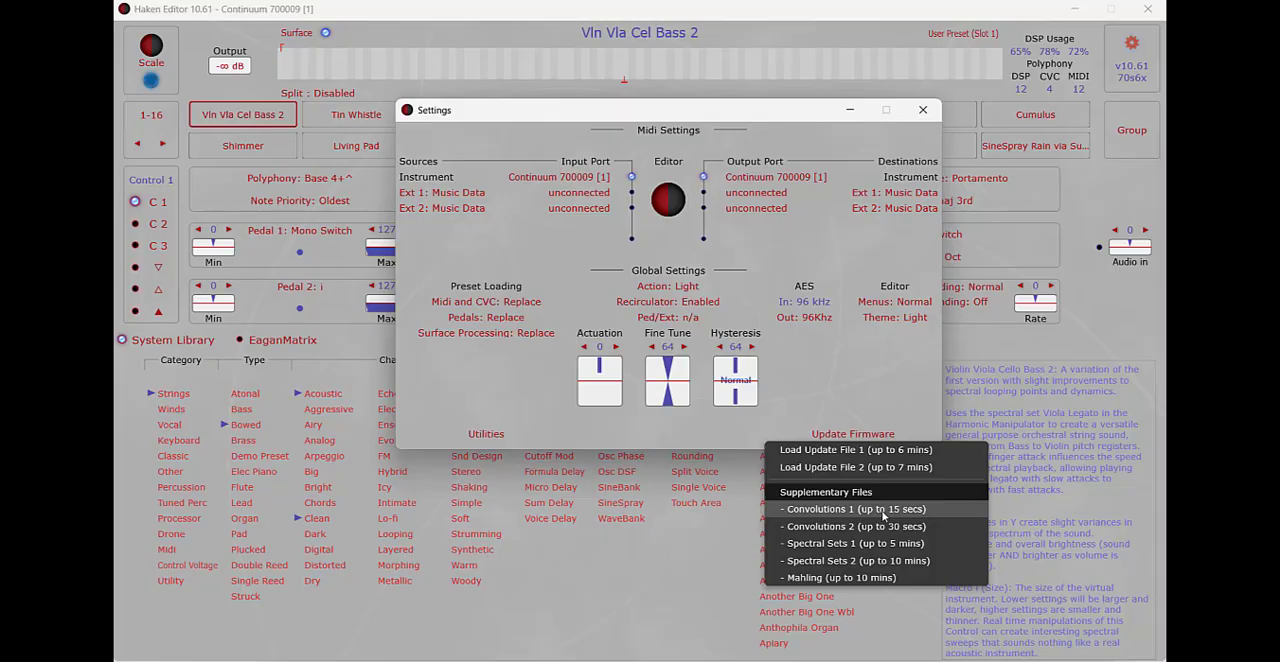
click(838, 511)
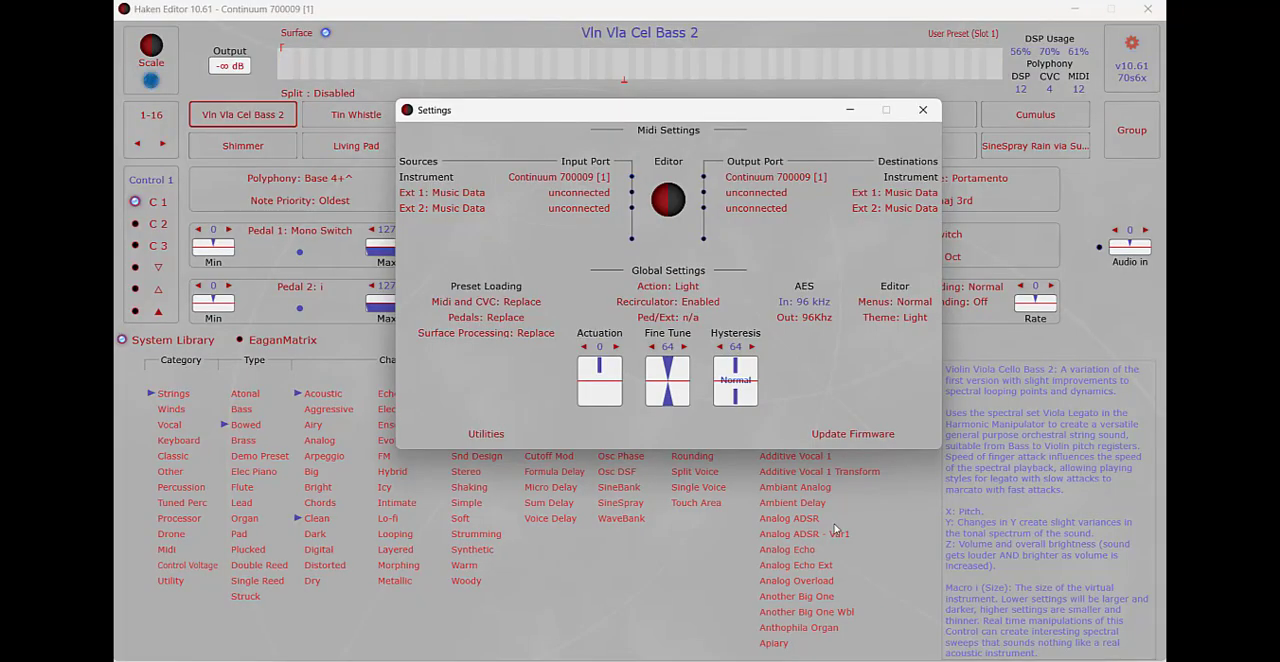
click(873, 441)
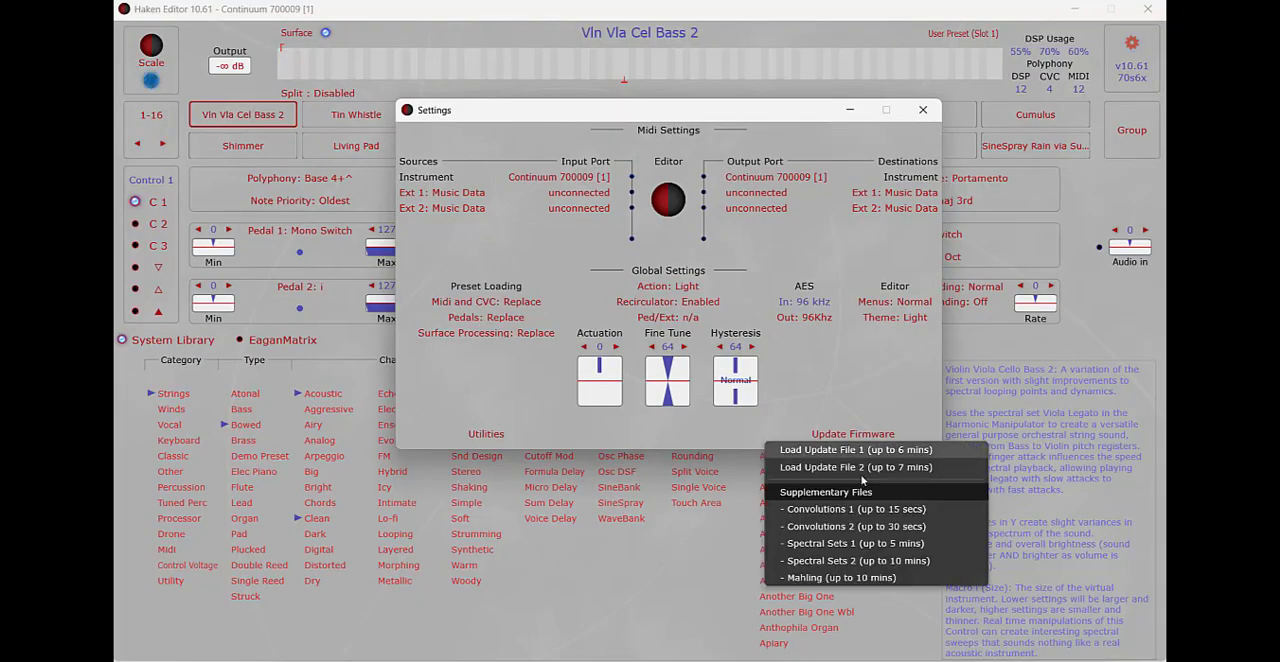
click(849, 530)
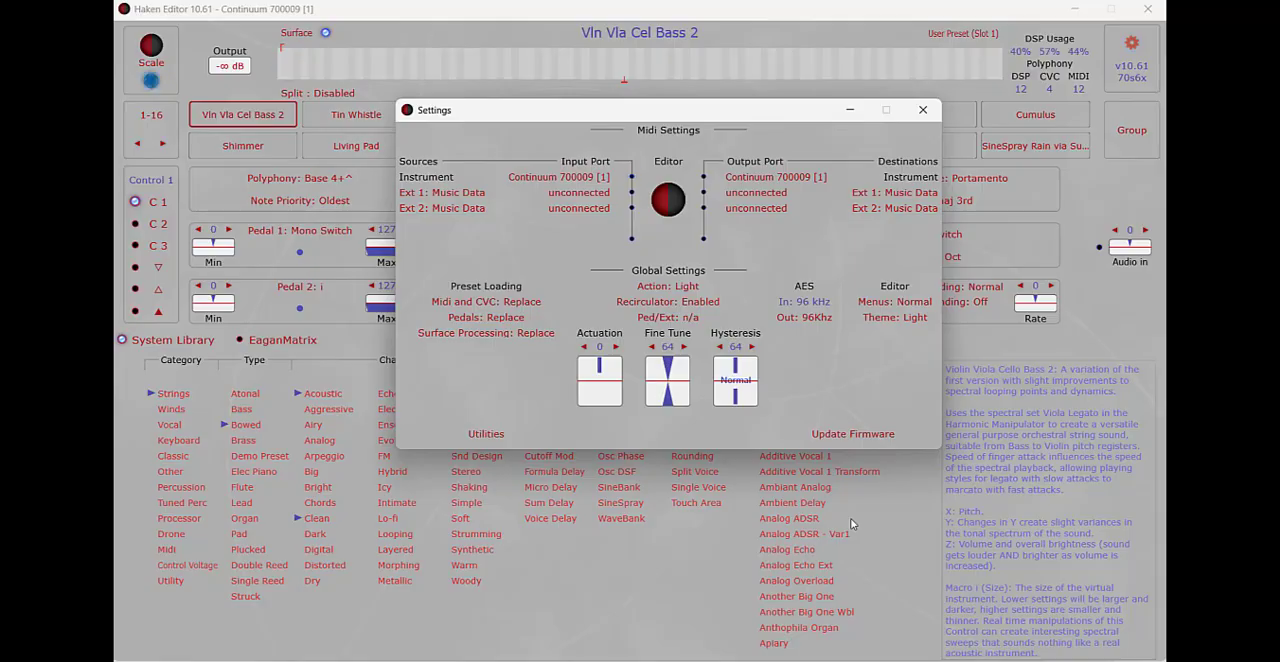
click(879, 444)
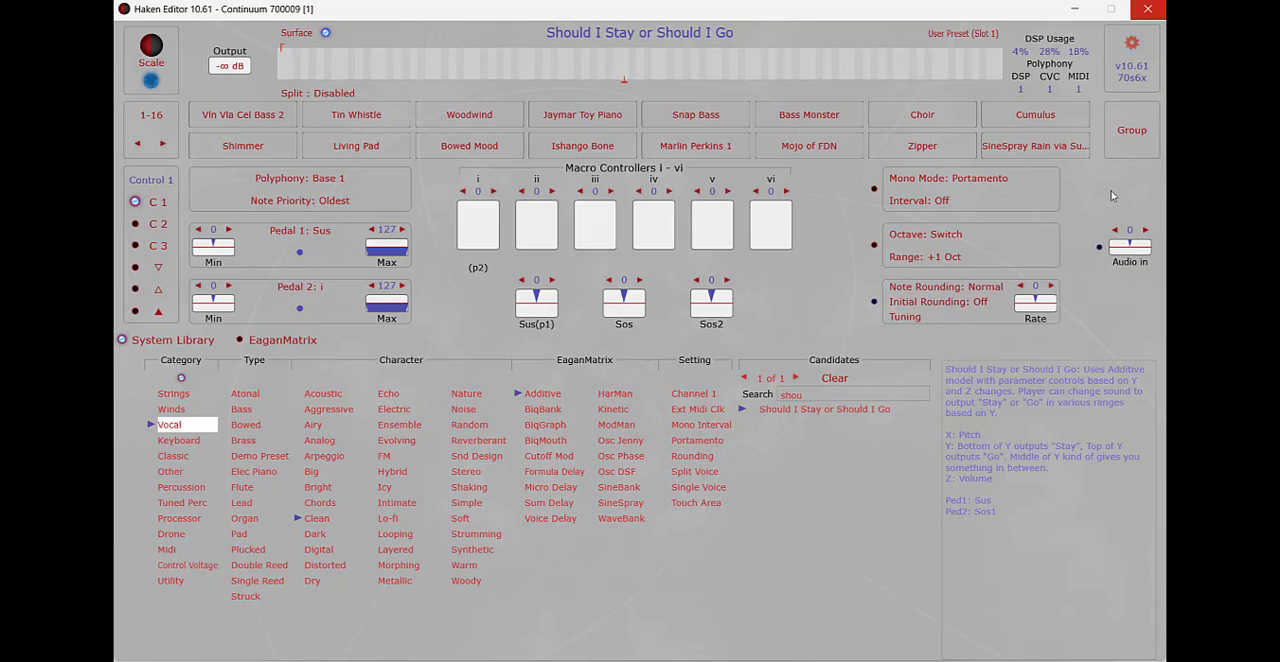
Step: Save the user presets from Woodwind through Ishango Bone as a preset group file named New group.zip
click(1138, 132)
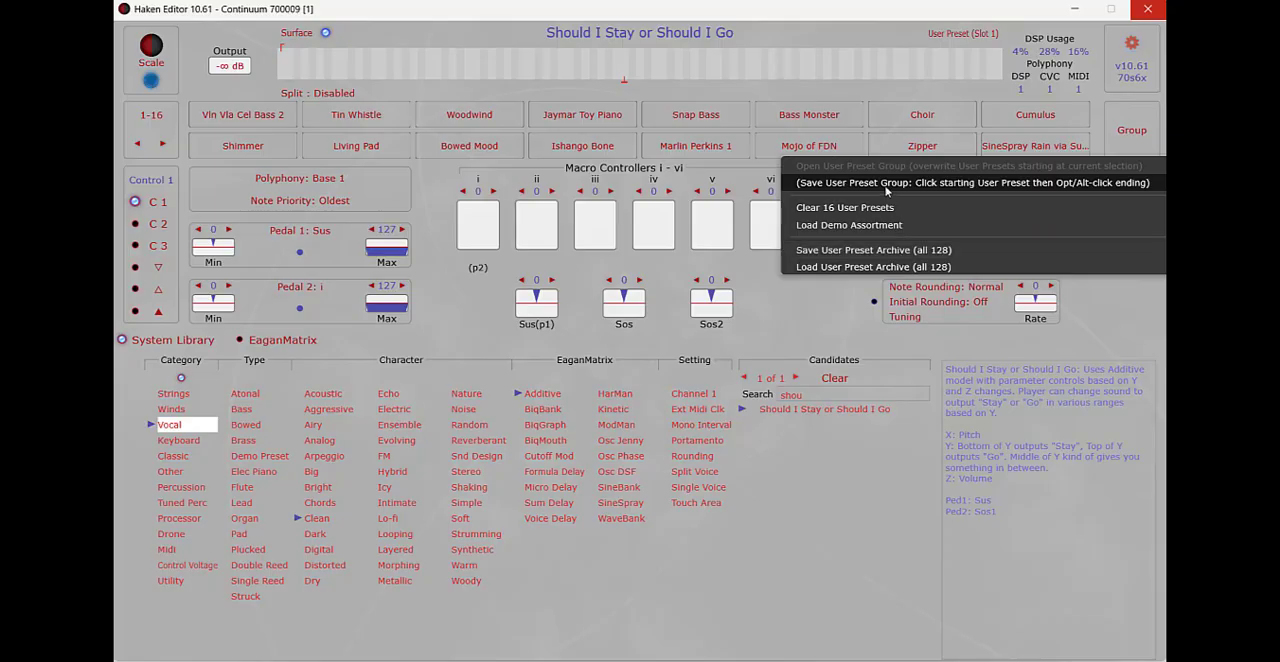
click(593, 94)
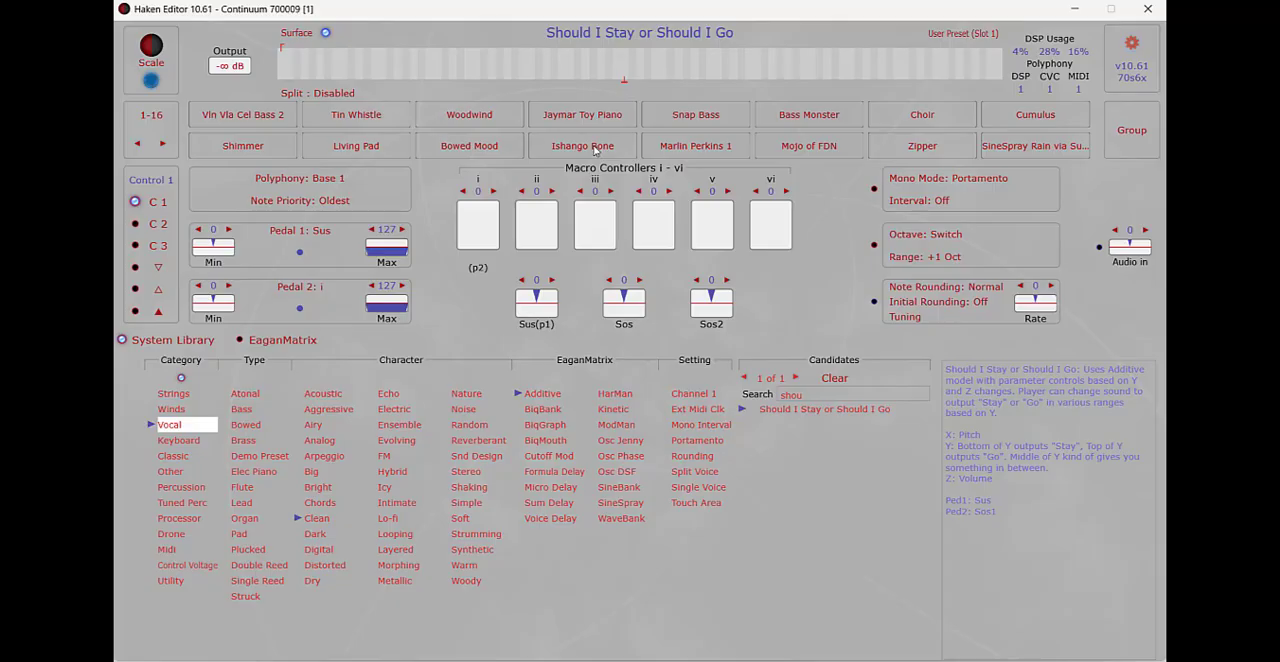
click(471, 118)
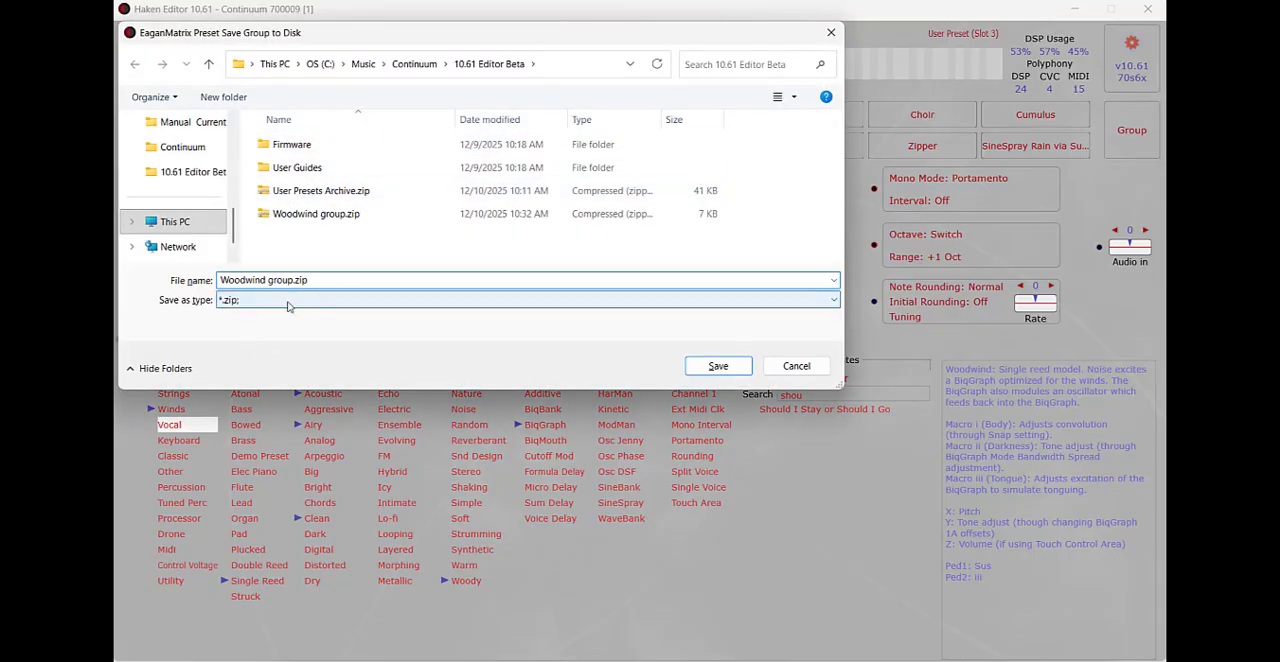
drag(510, 35, 574, 196)
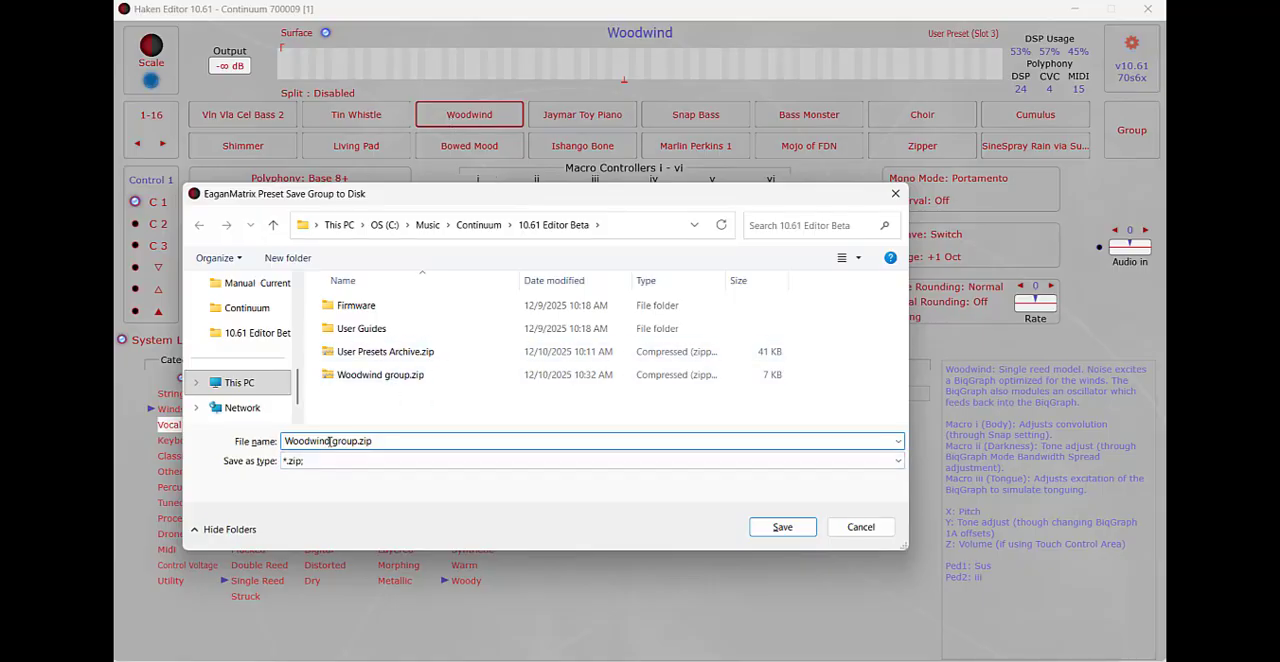
drag(331, 442, 257, 428)
text(Shimmer)
click(806, 527)
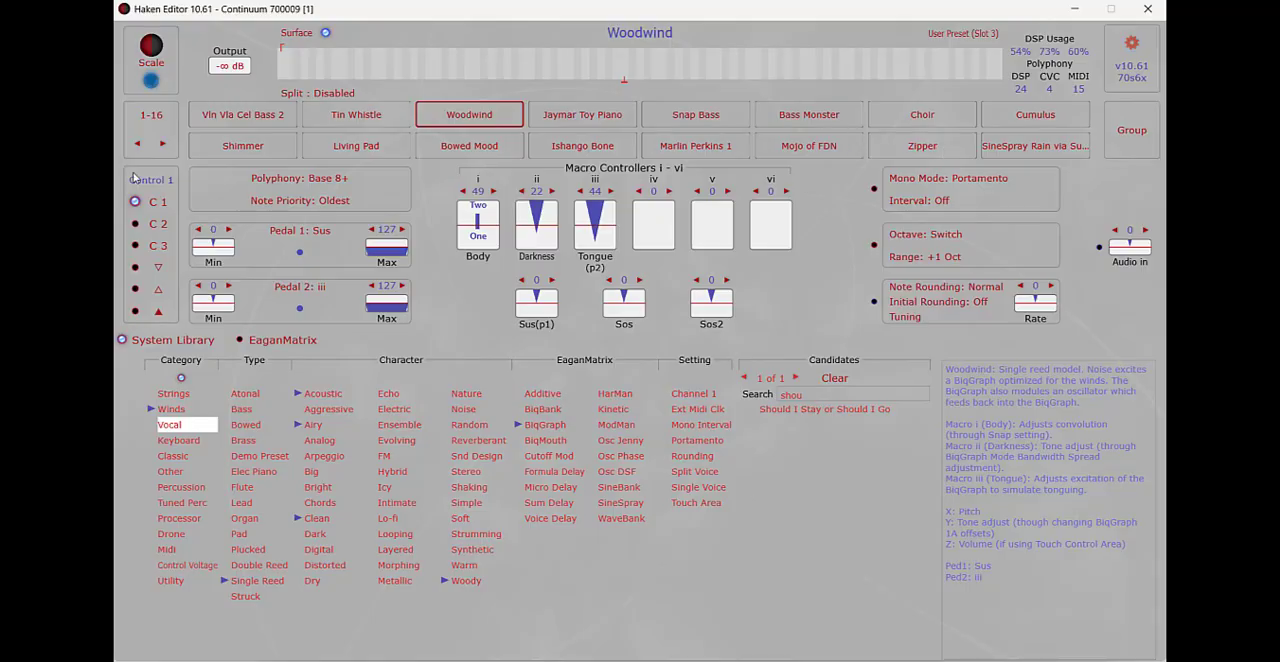
Step: Open the preset group New group.zip into the user presets starting at empty slot 17
click(162, 144)
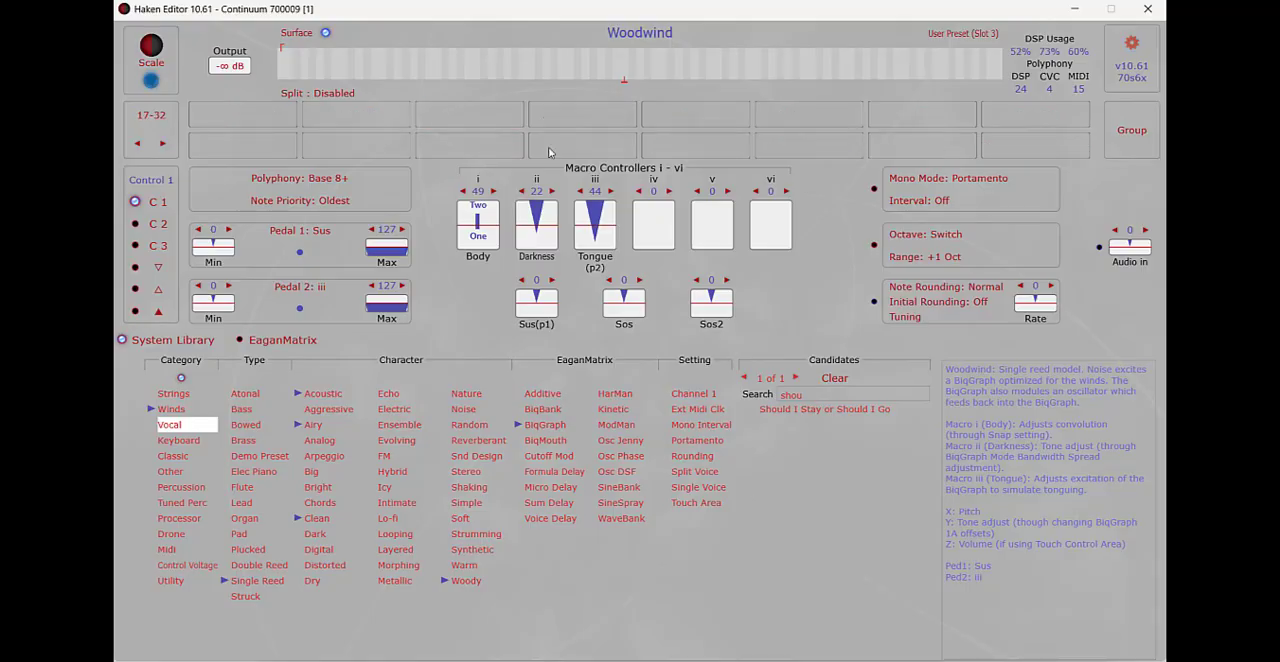
click(280, 111)
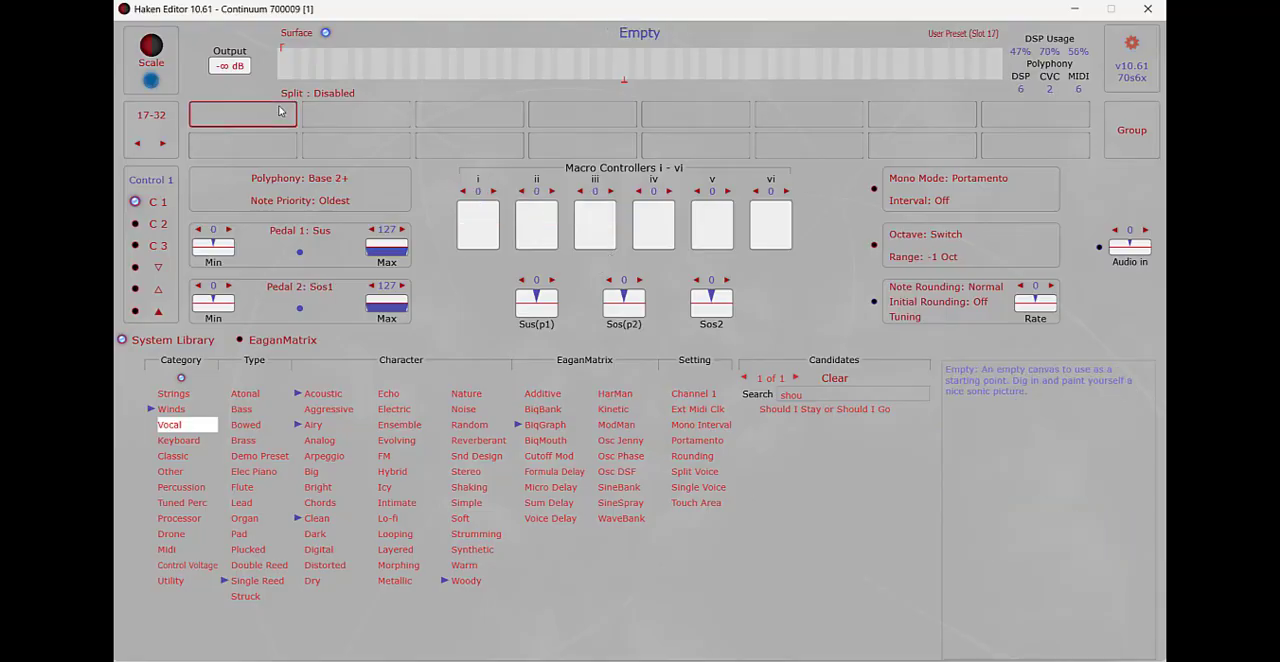
click(1133, 138)
click(864, 166)
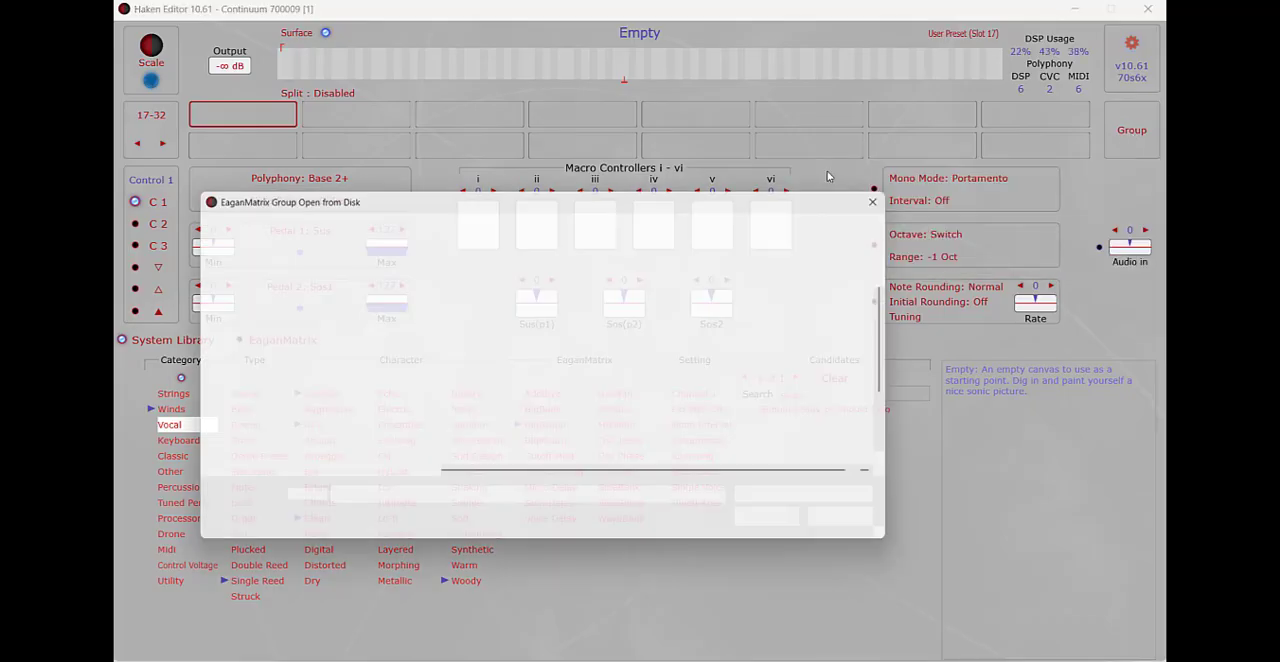
click(531, 424)
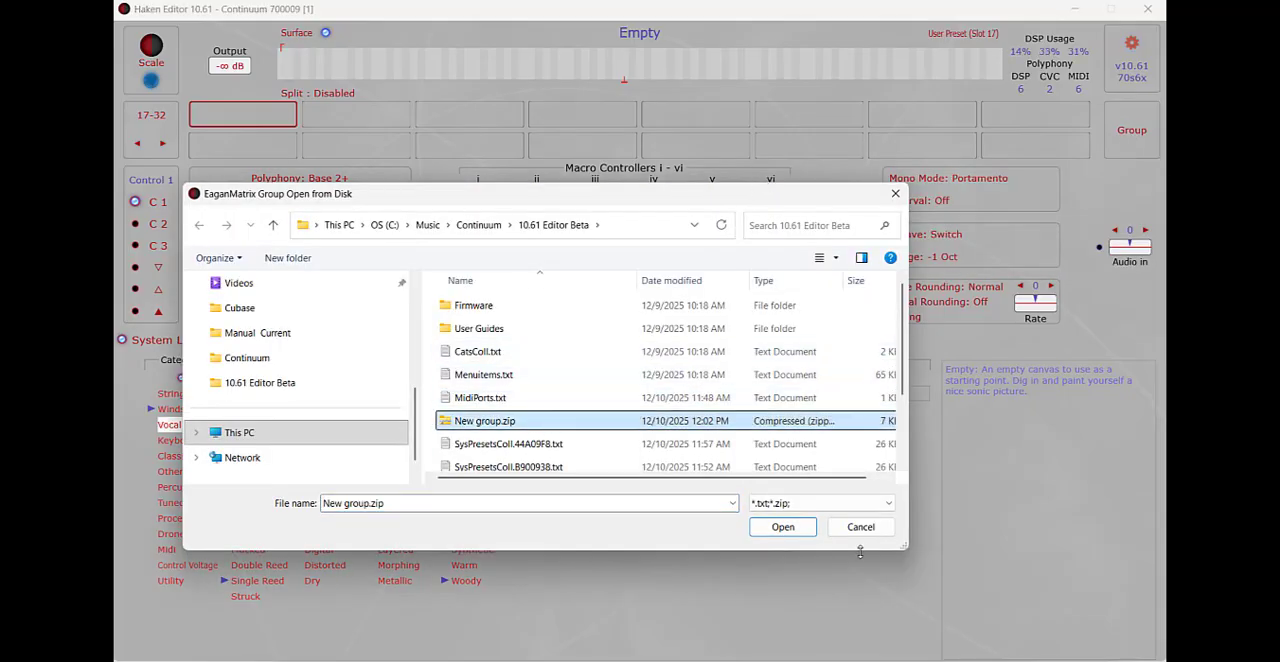
click(787, 529)
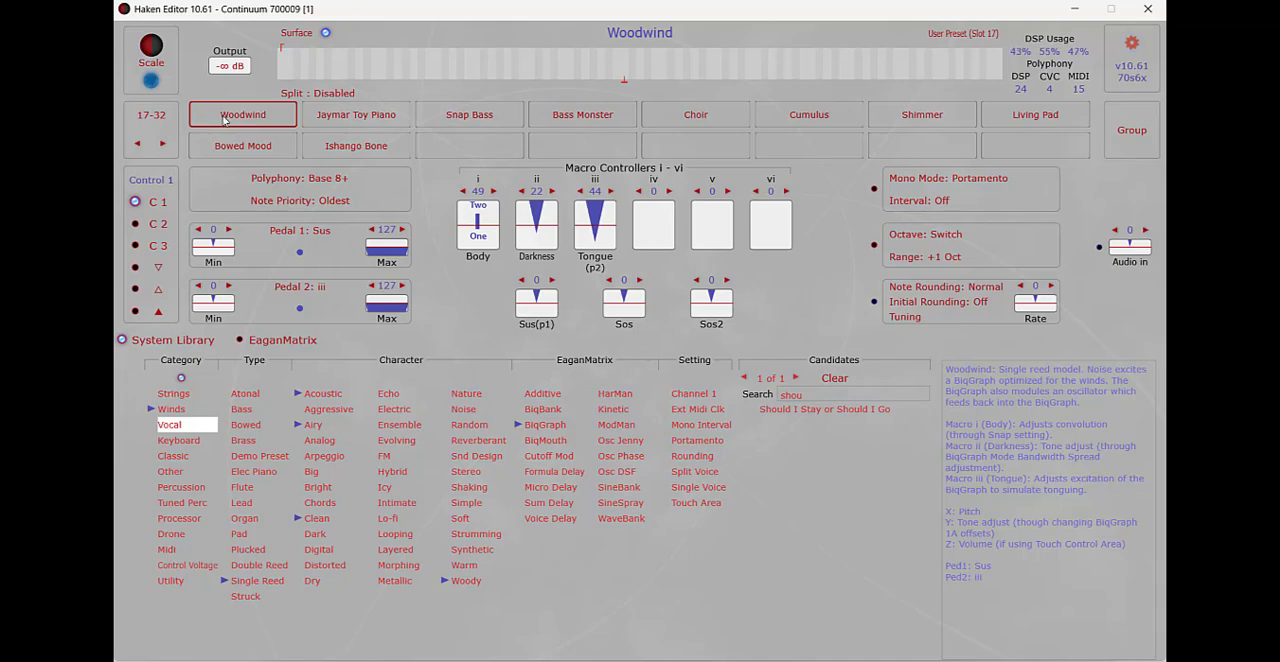
Step: Save all 16 presets of bank 1-16, from Vln Vla Cel Bass 2 to the last slot, as All Group.zip
click(134, 145)
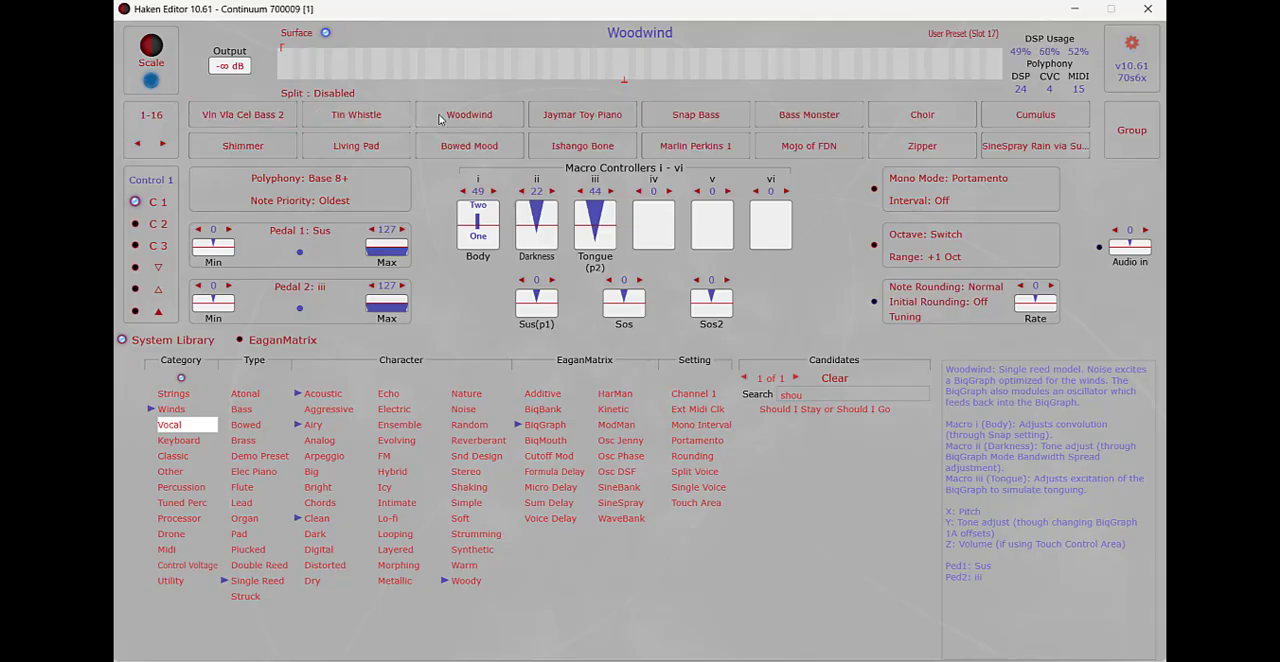
click(164, 146)
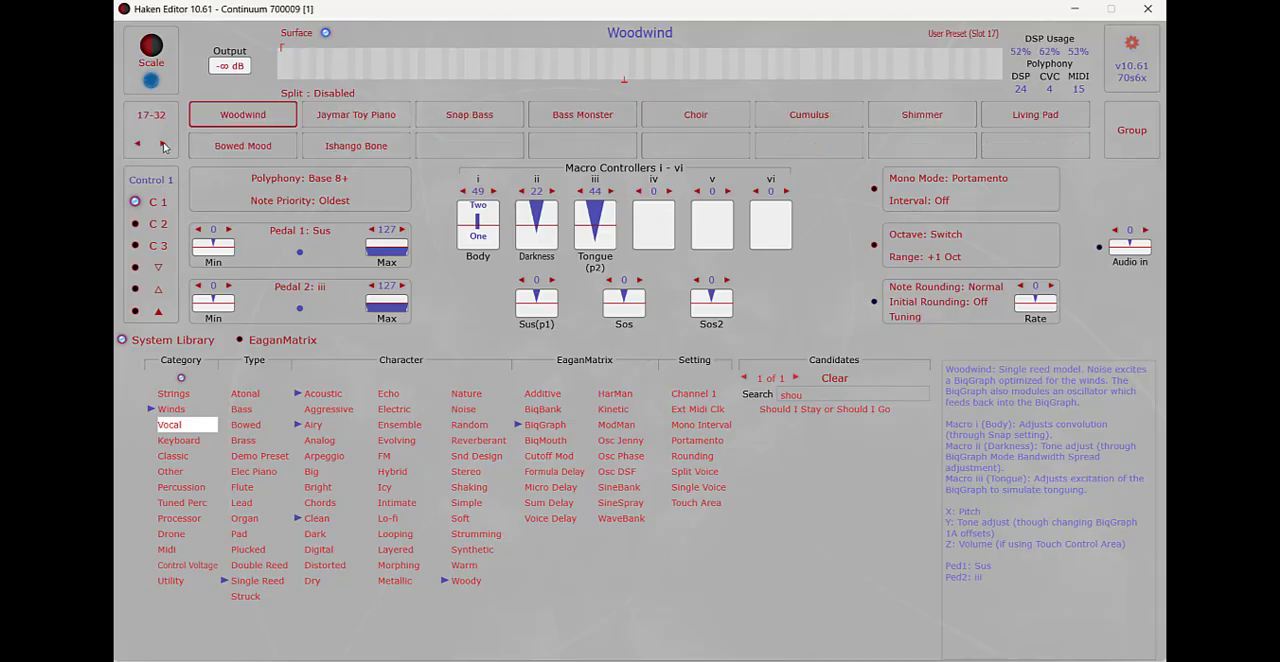
click(137, 146)
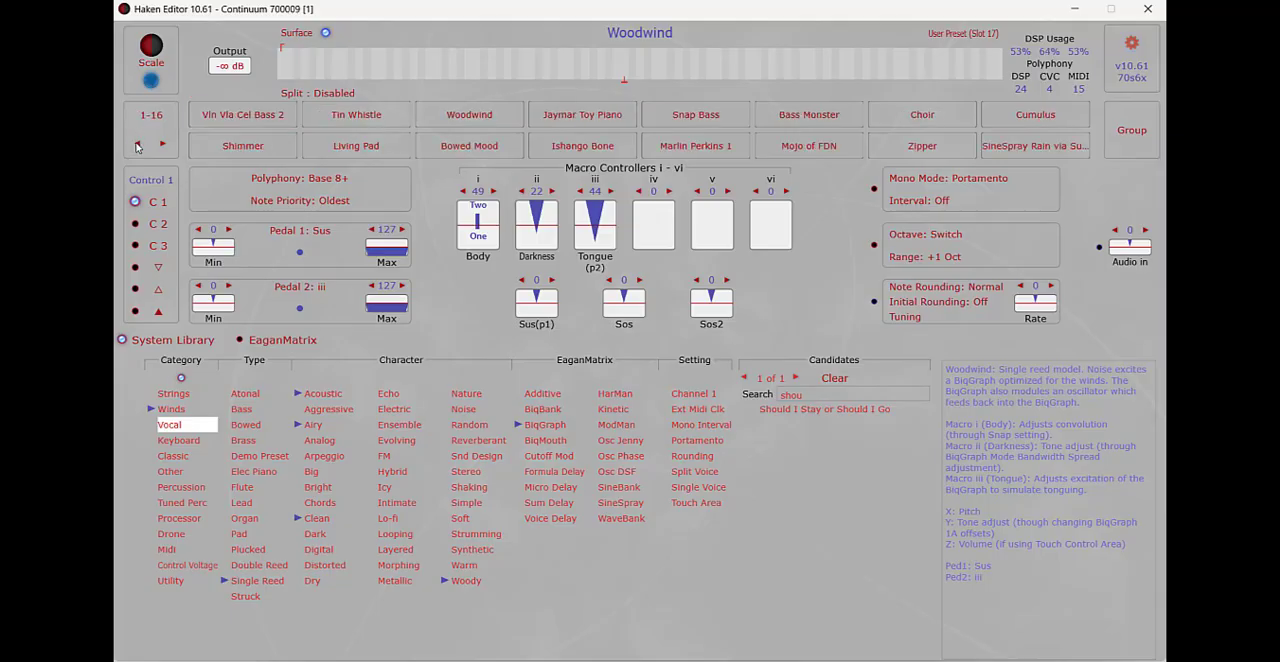
click(195, 108)
click(1053, 143)
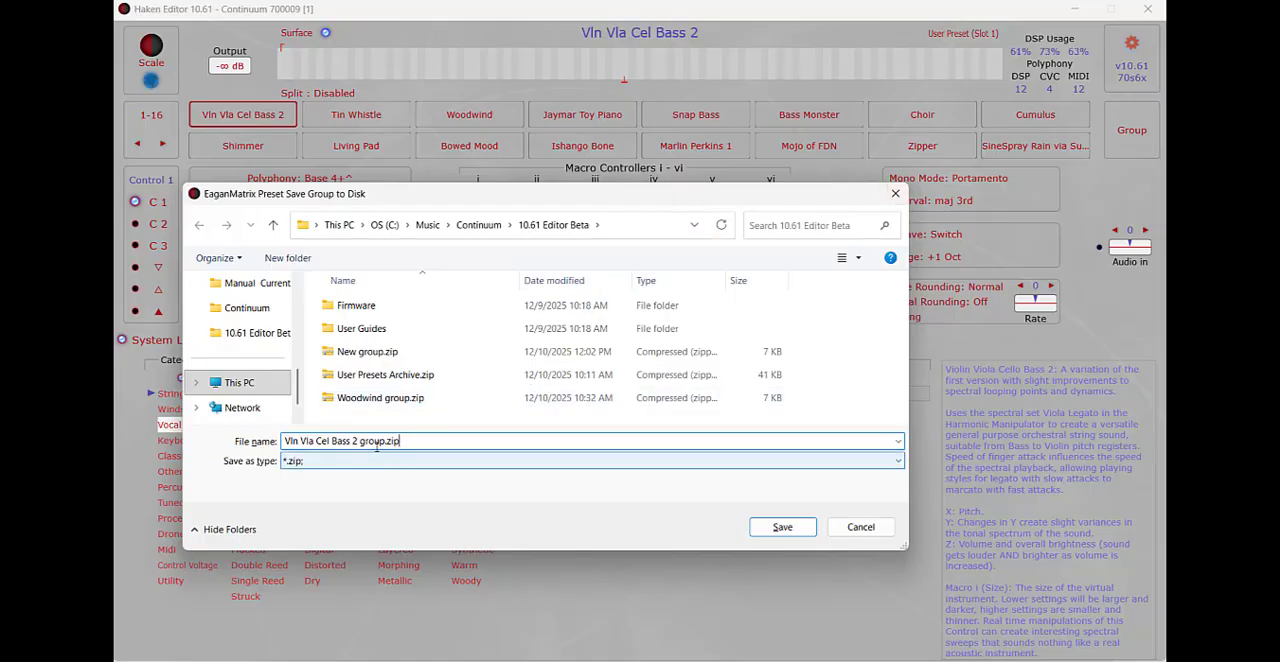
drag(386, 441, 261, 429)
text(All Group)
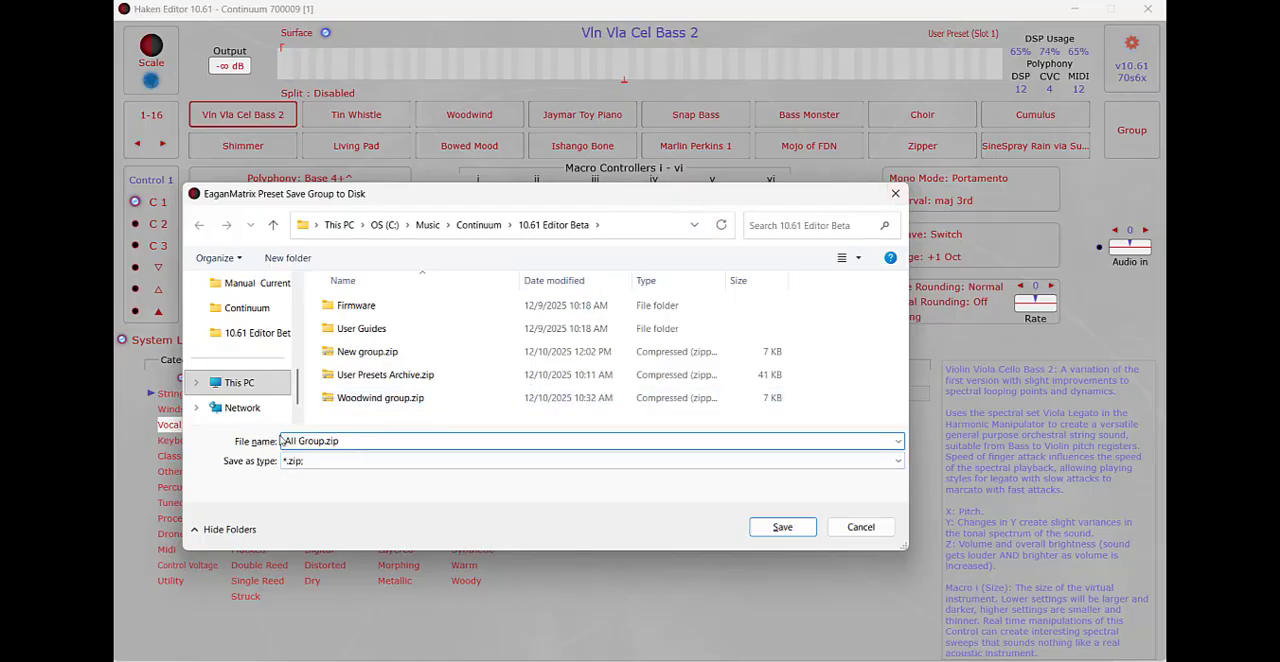
click(786, 528)
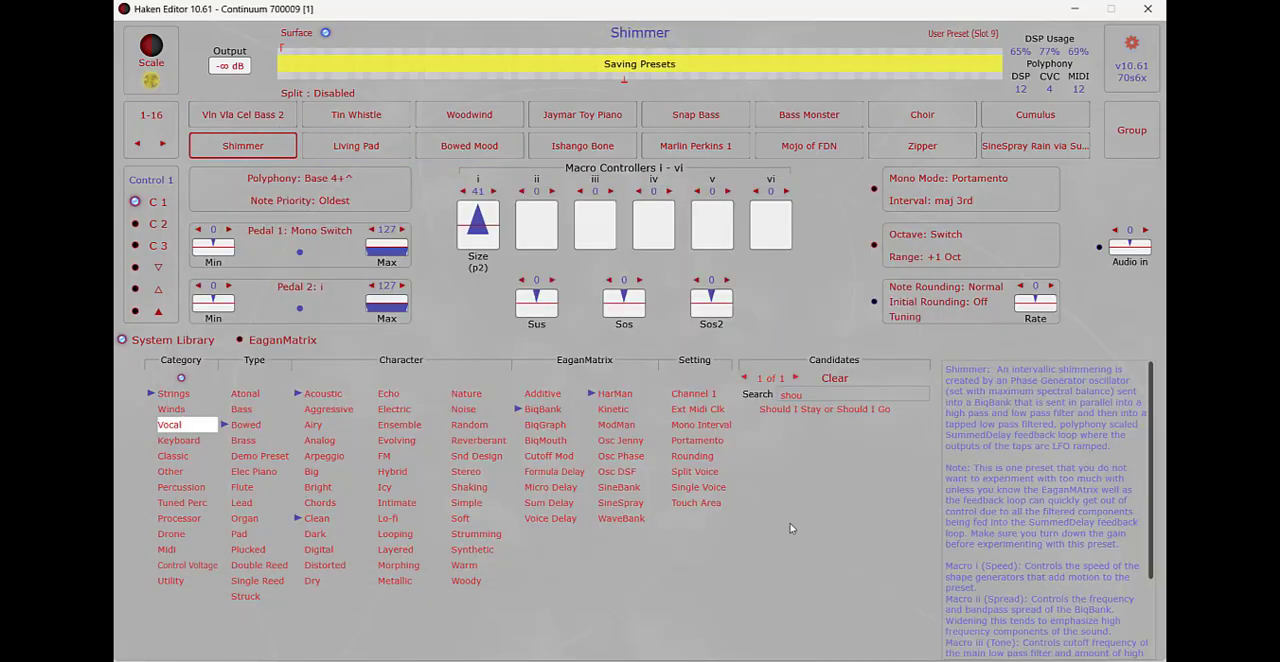
Step: Open the preset group All Group.zip into the user presets starting at empty slot 33
double_click(164, 146)
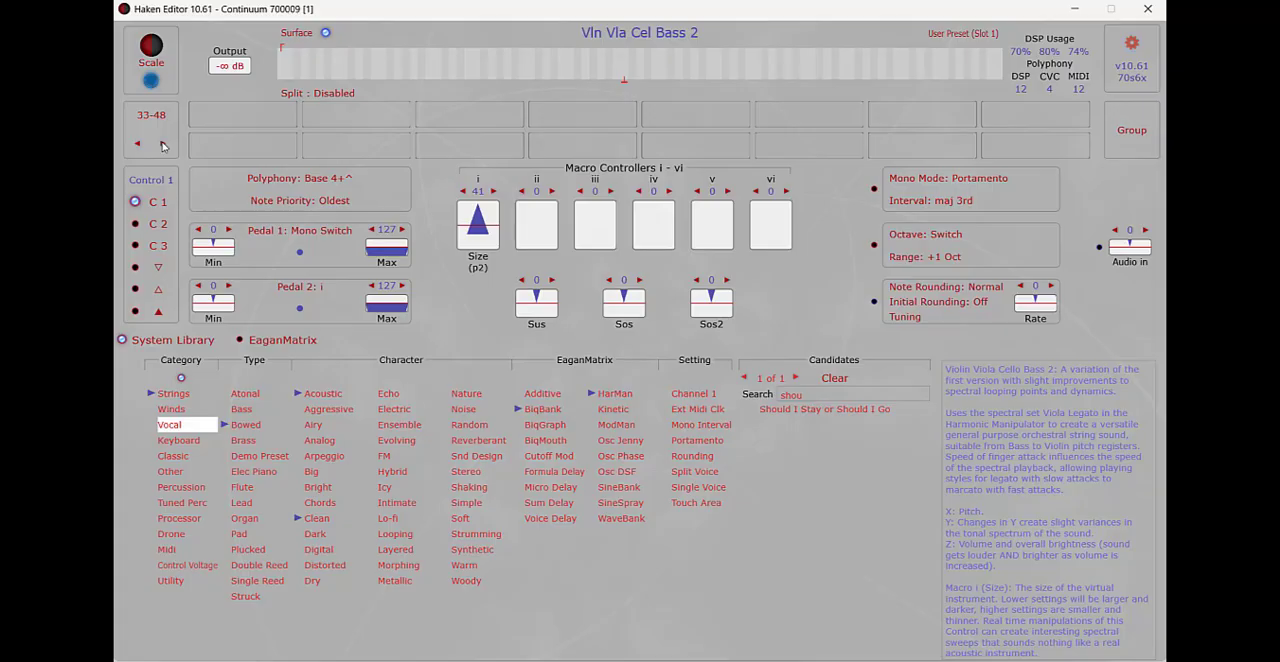
click(242, 114)
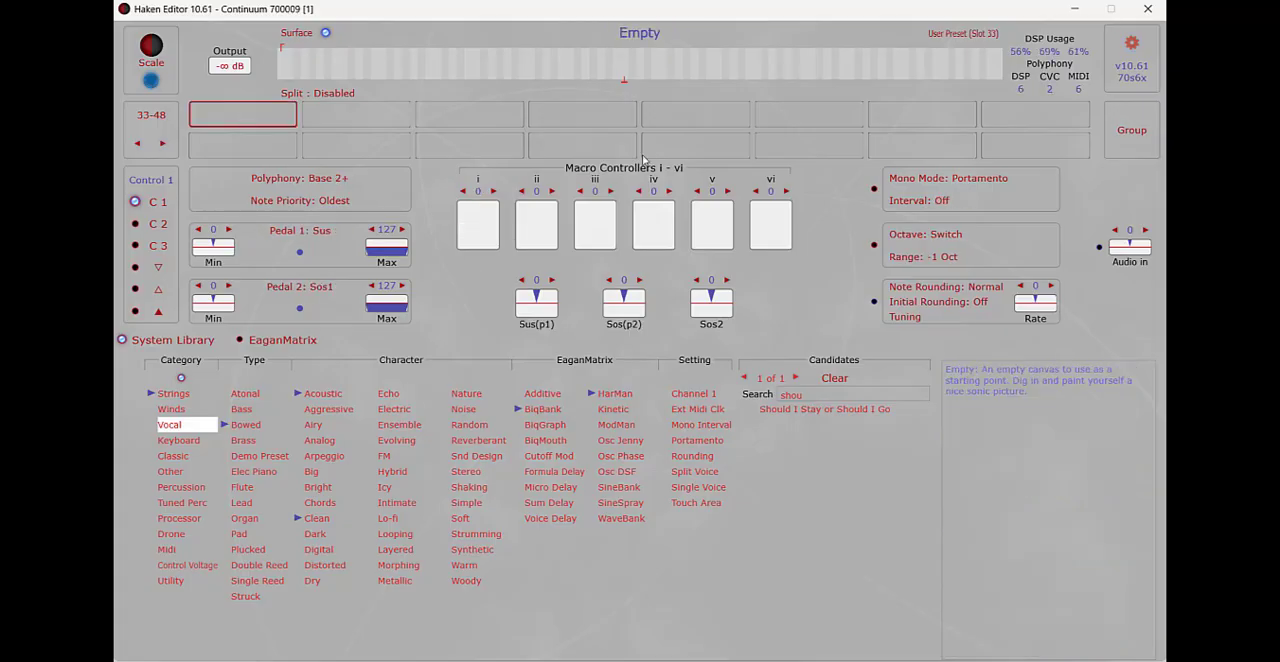
click(1143, 134)
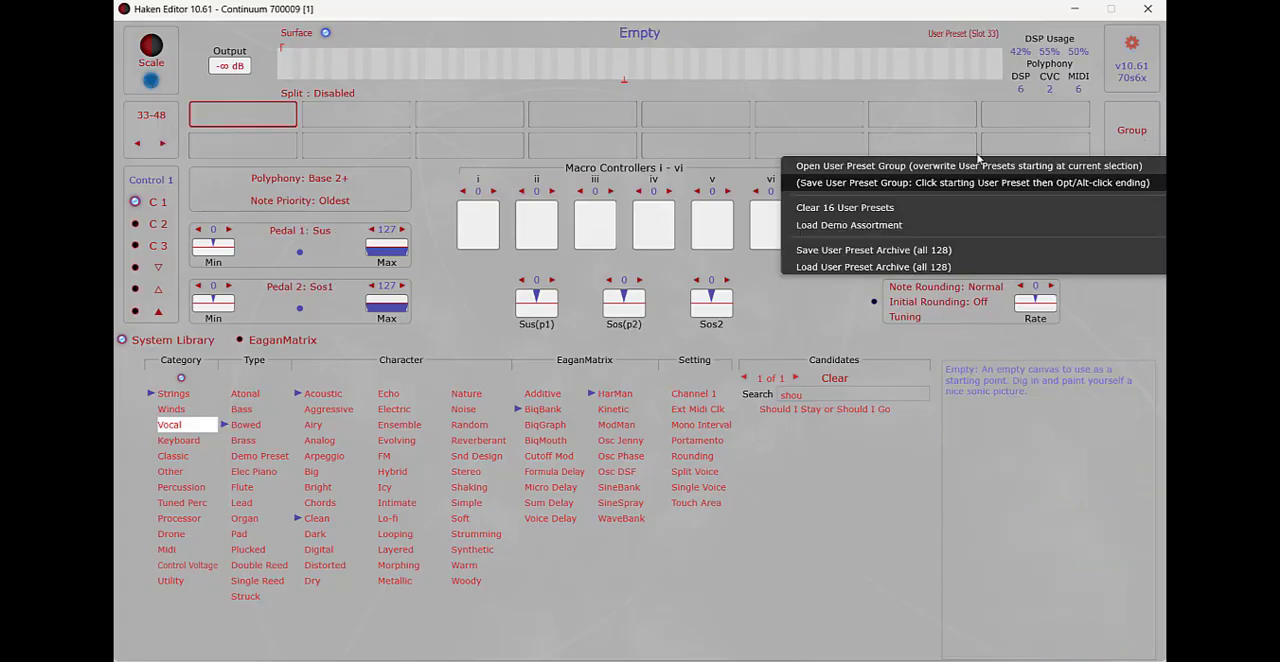
click(918, 171)
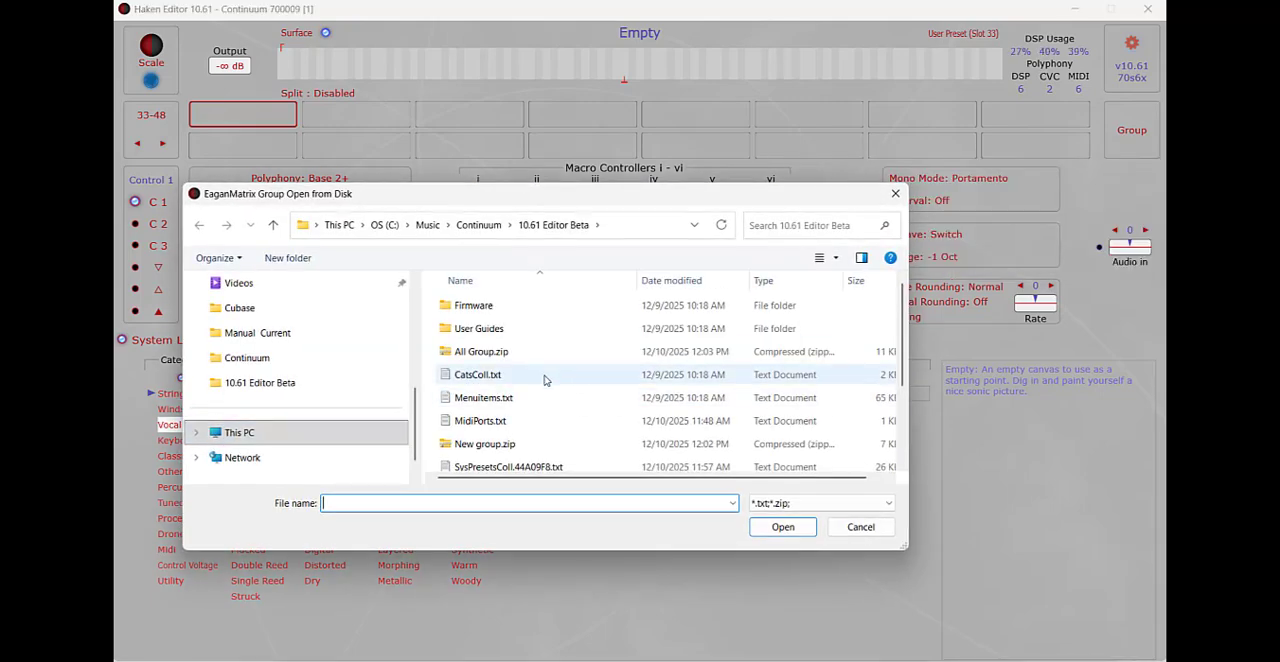
click(468, 351)
click(808, 527)
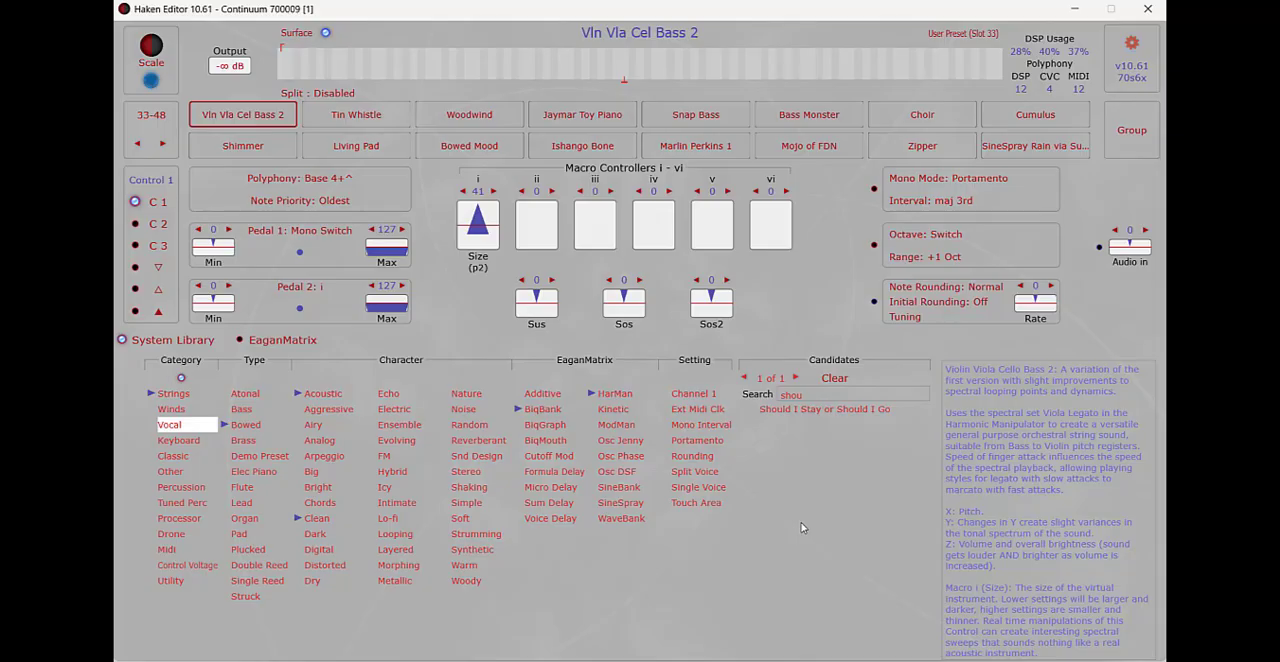
Step: Try to open the preset group All Group.zip starting at user preset slot 51
click(165, 145)
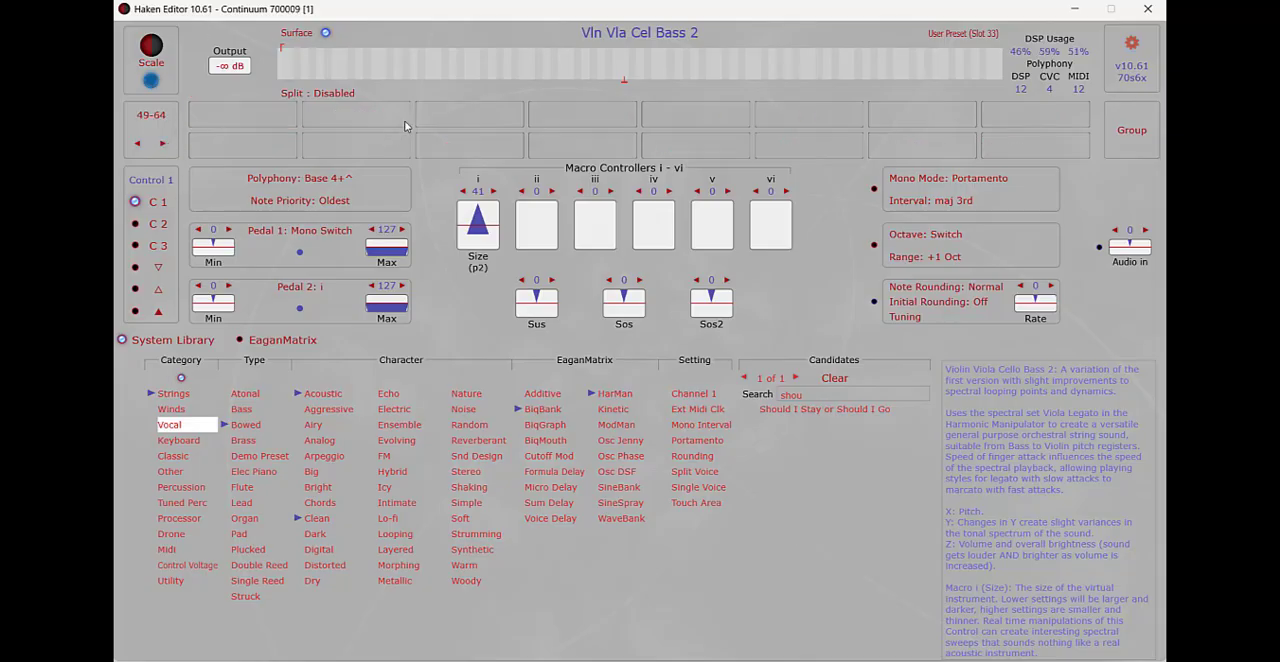
click(471, 124)
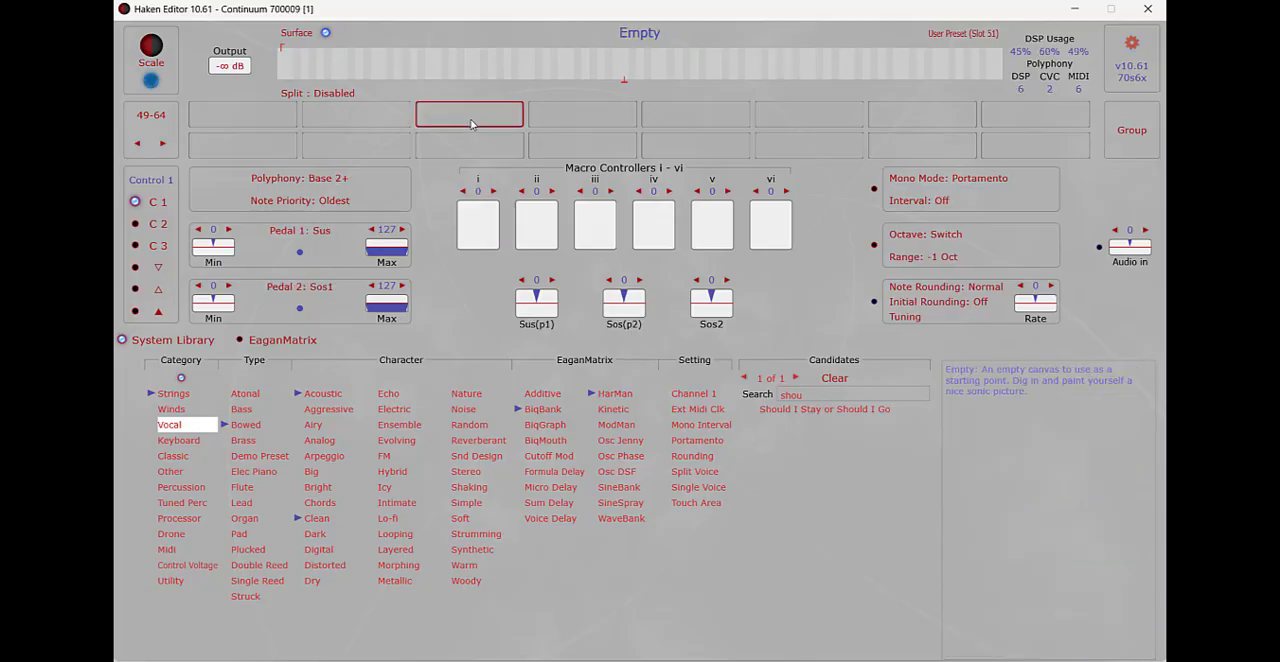
click(1118, 136)
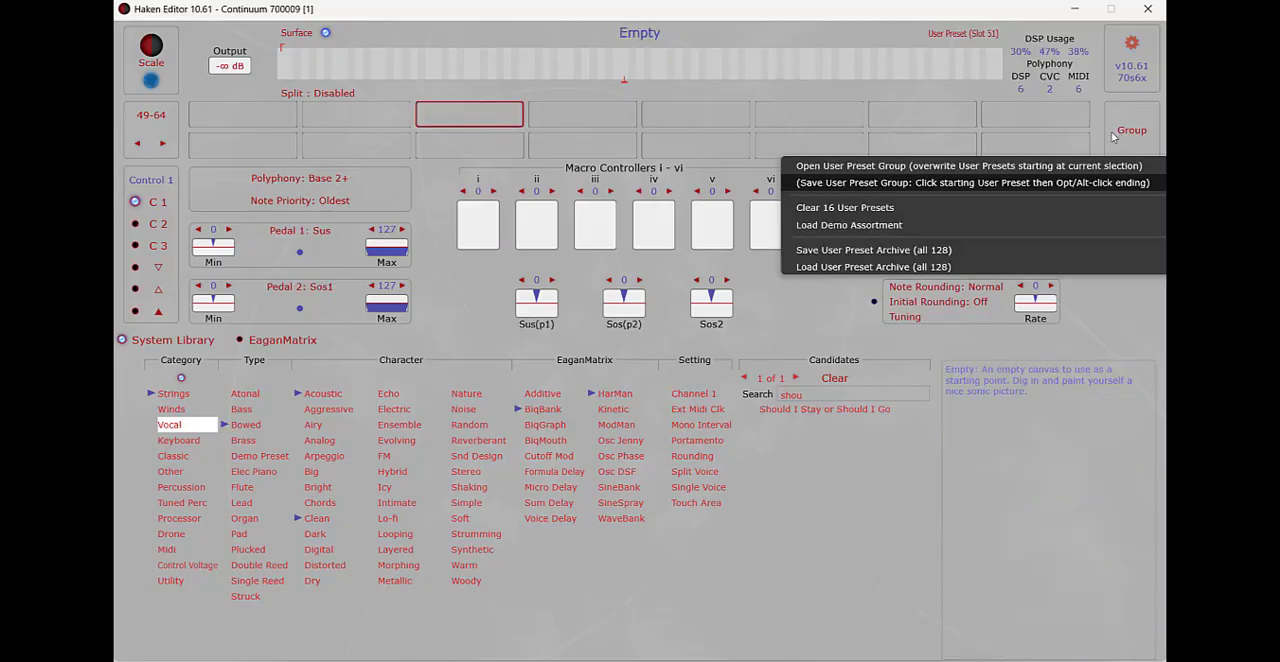
click(818, 175)
double_click(531, 333)
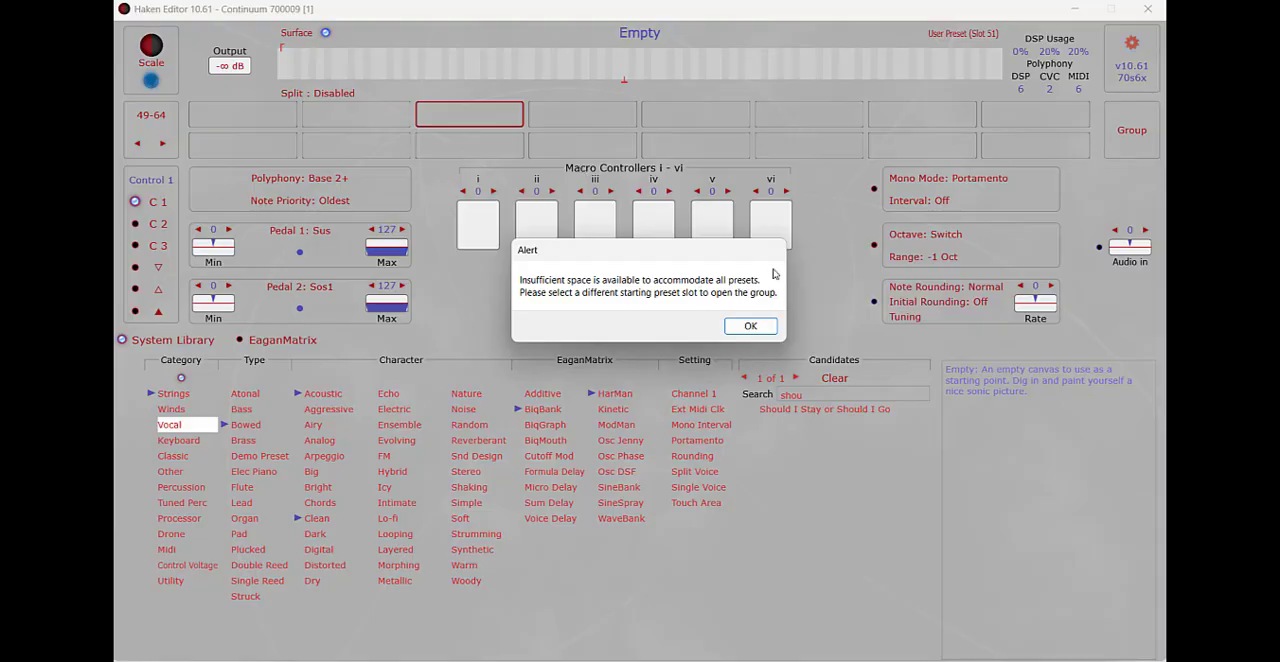
click(755, 326)
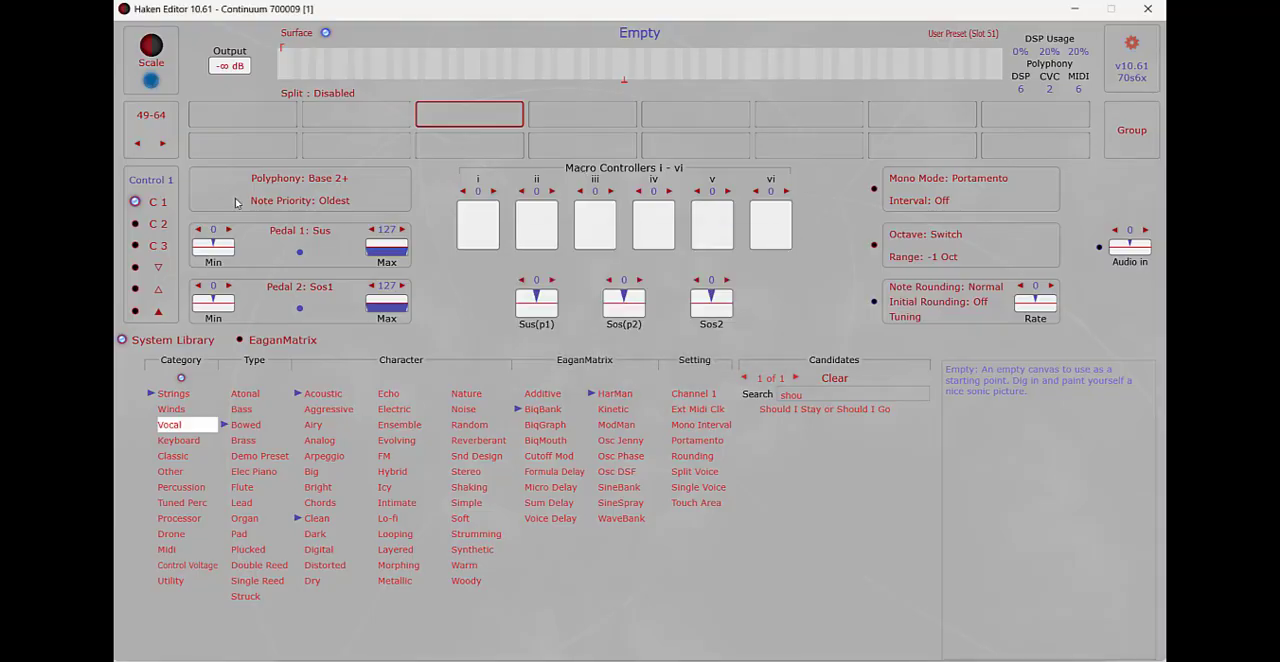
Step: Store Should I Stay or Should I Go in user preset slot 27 and Ambient Delay in slot 28
click(139, 145)
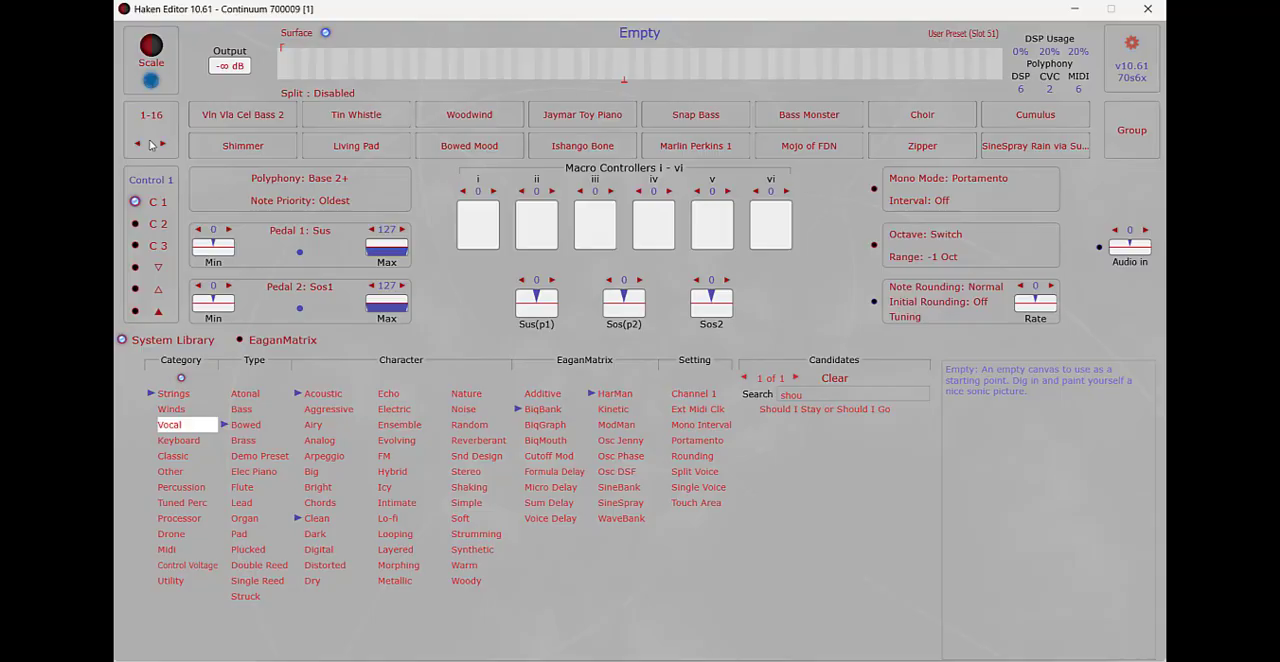
click(163, 143)
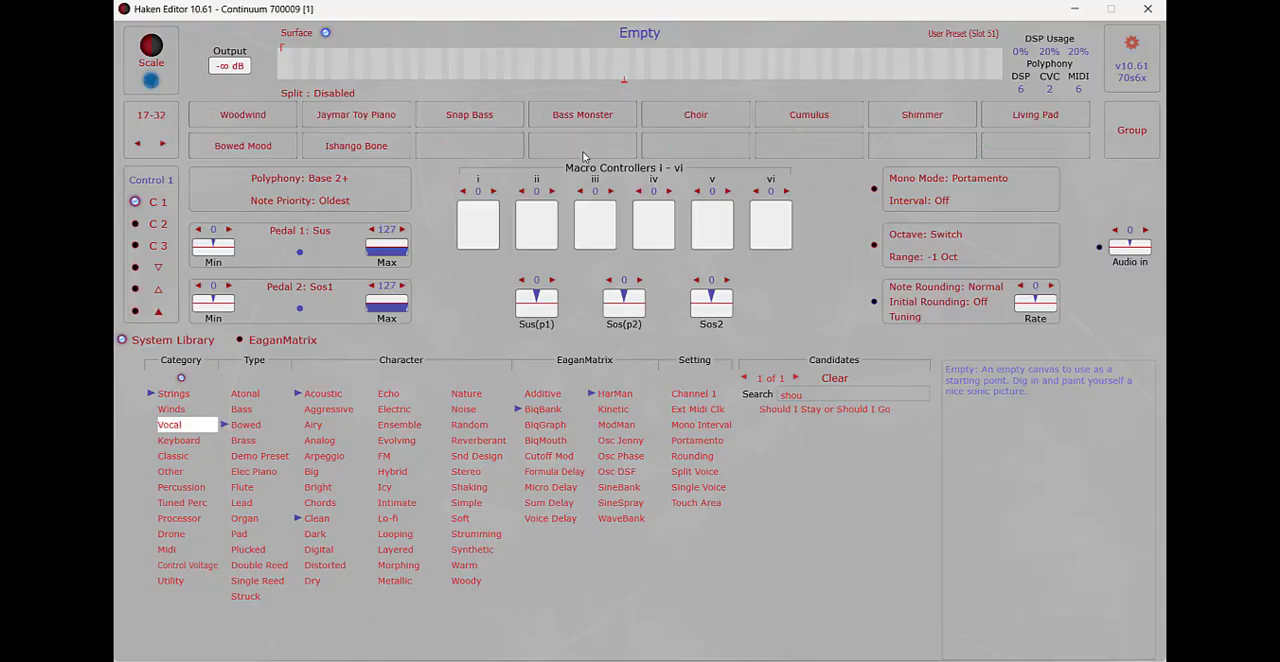
click(806, 412)
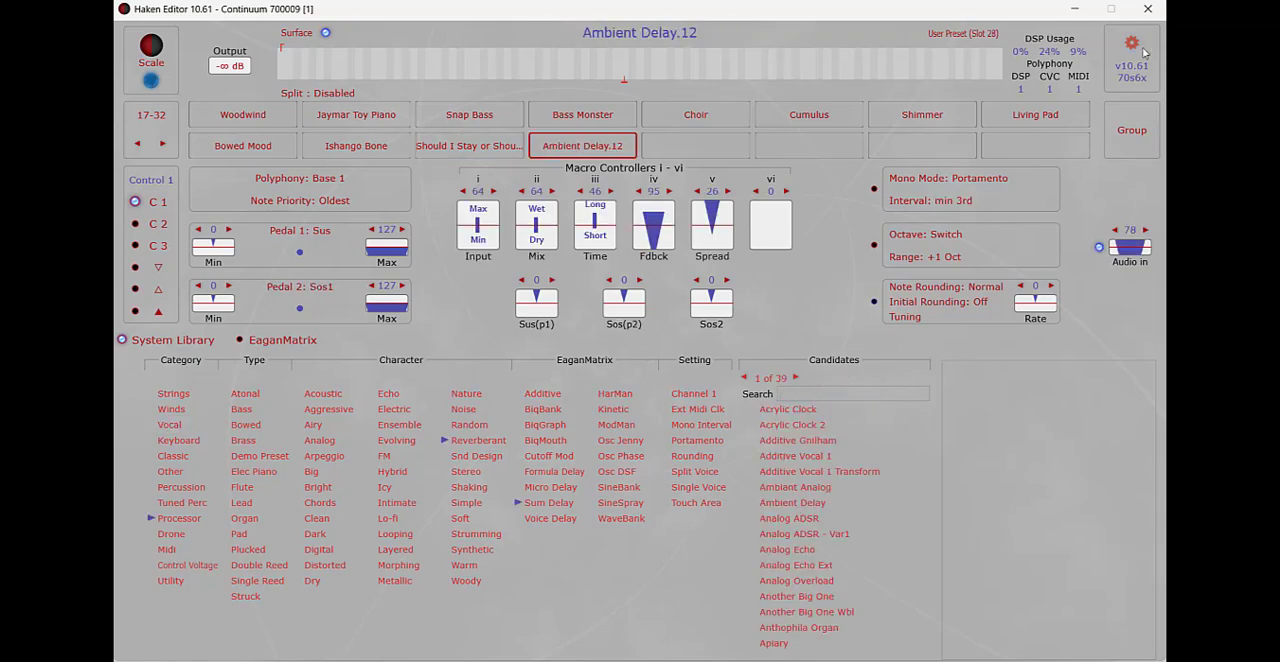
Step: Save all 128 user presets to an archive named My Archive.zip in the 10.61 Editor Beta folder
click(1136, 131)
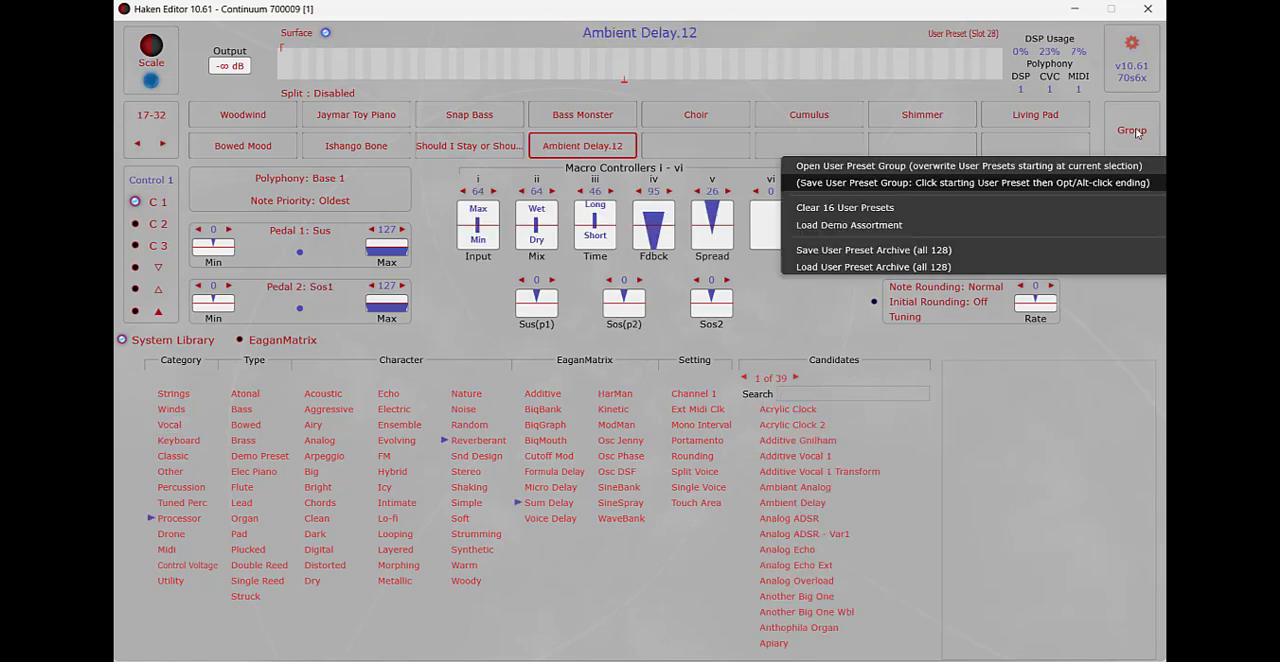
click(819, 251)
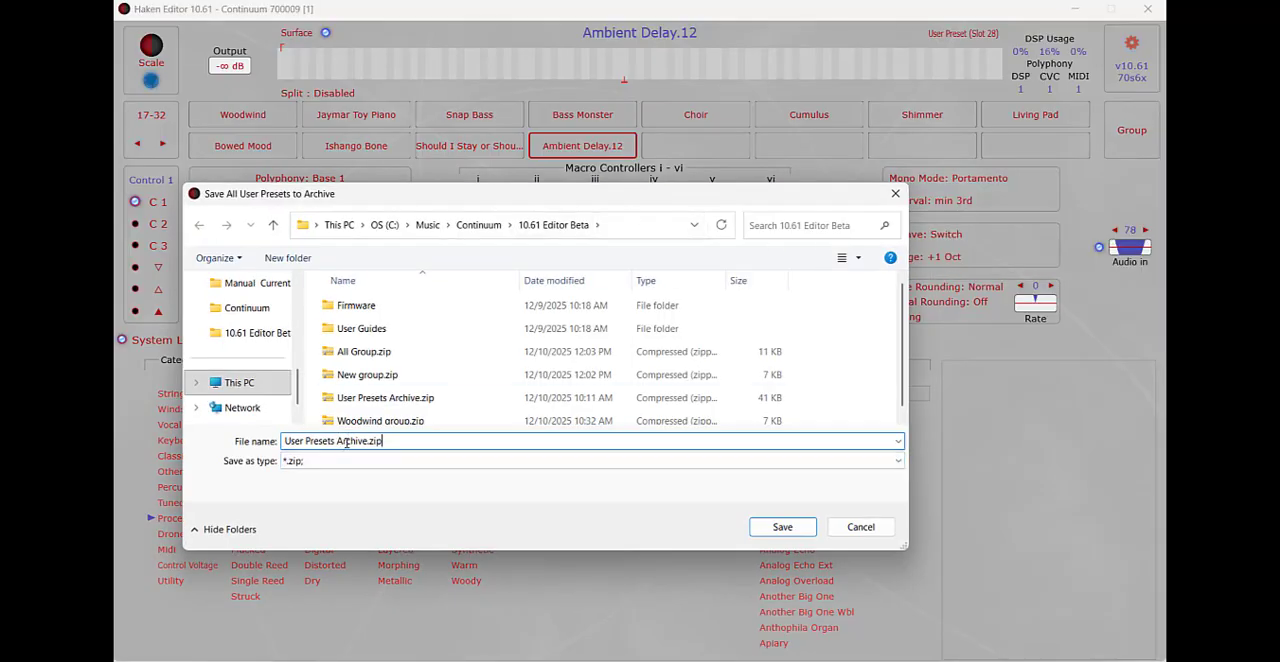
drag(334, 441, 266, 436)
text(My)
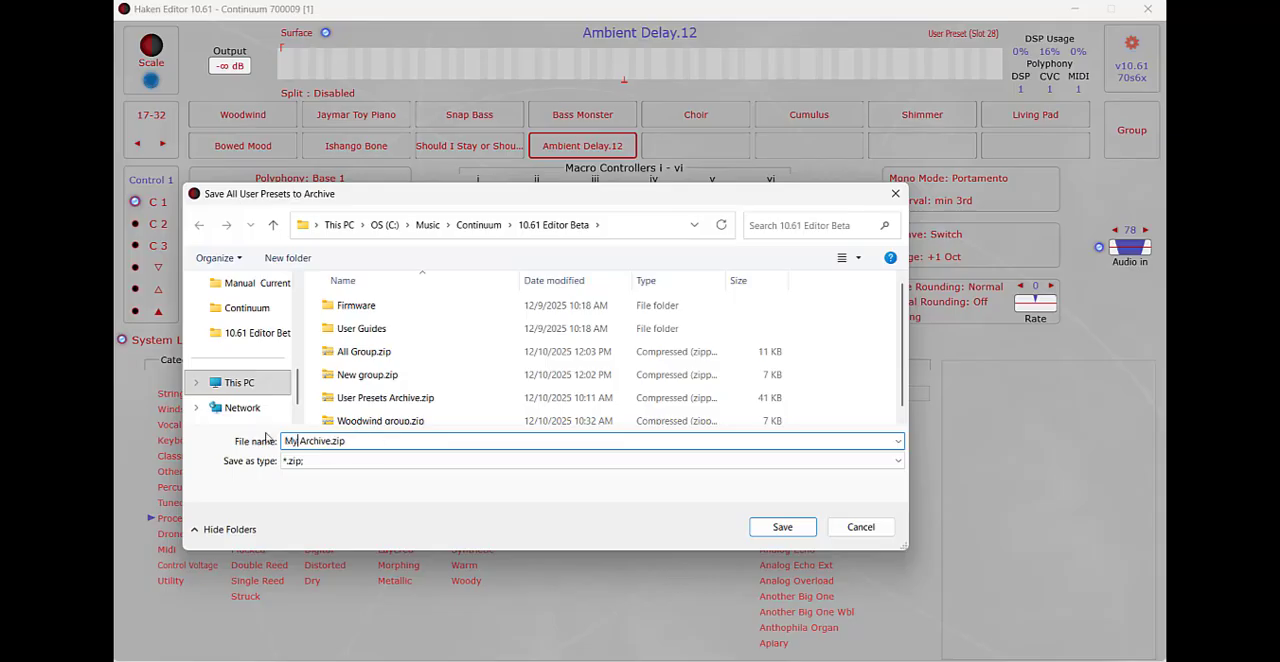
click(788, 531)
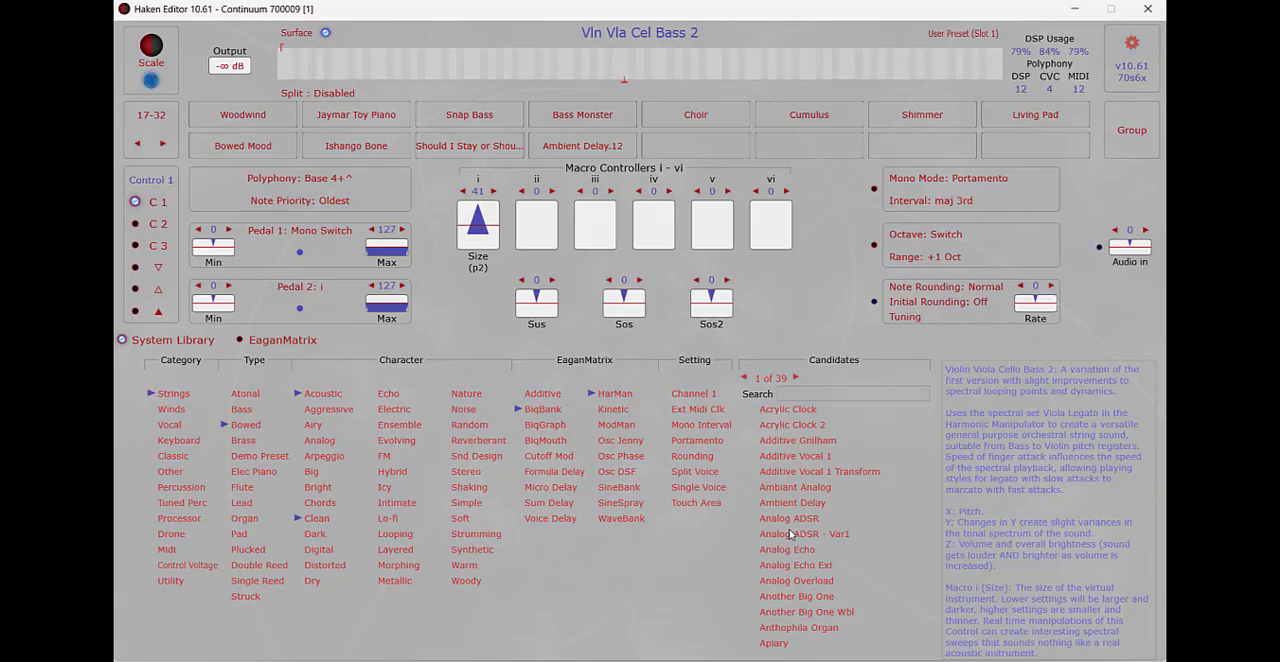
Step: Clear user presets 1 to 16
click(137, 145)
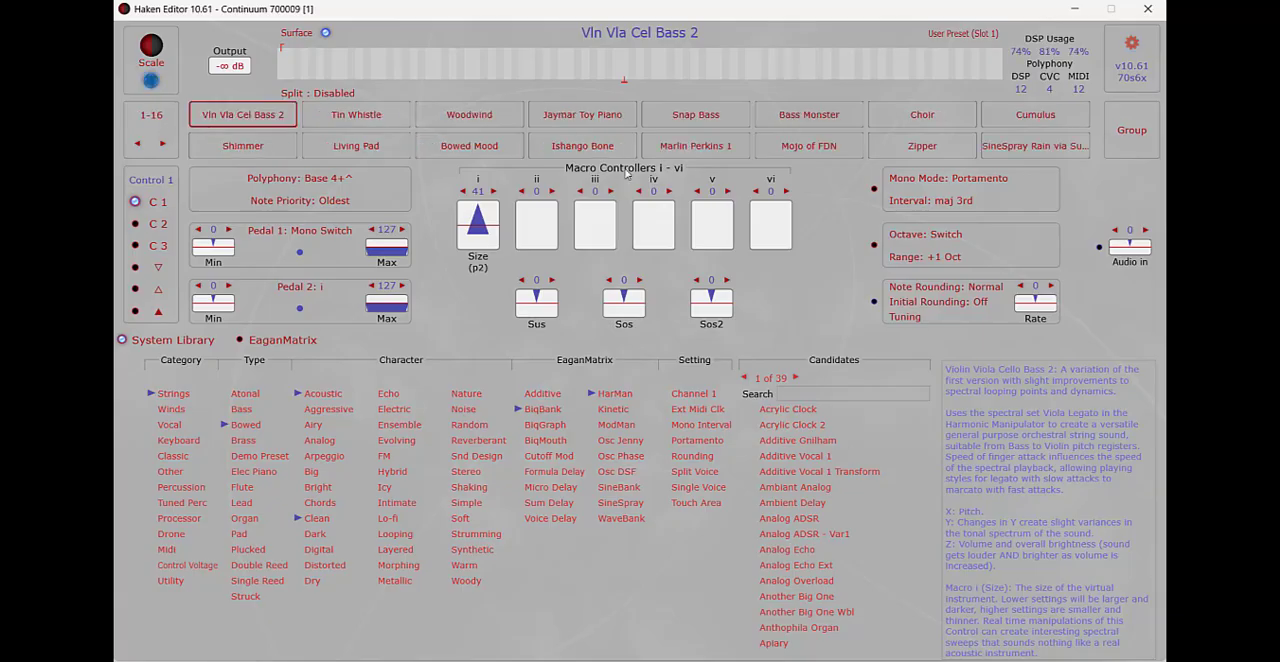
click(1132, 136)
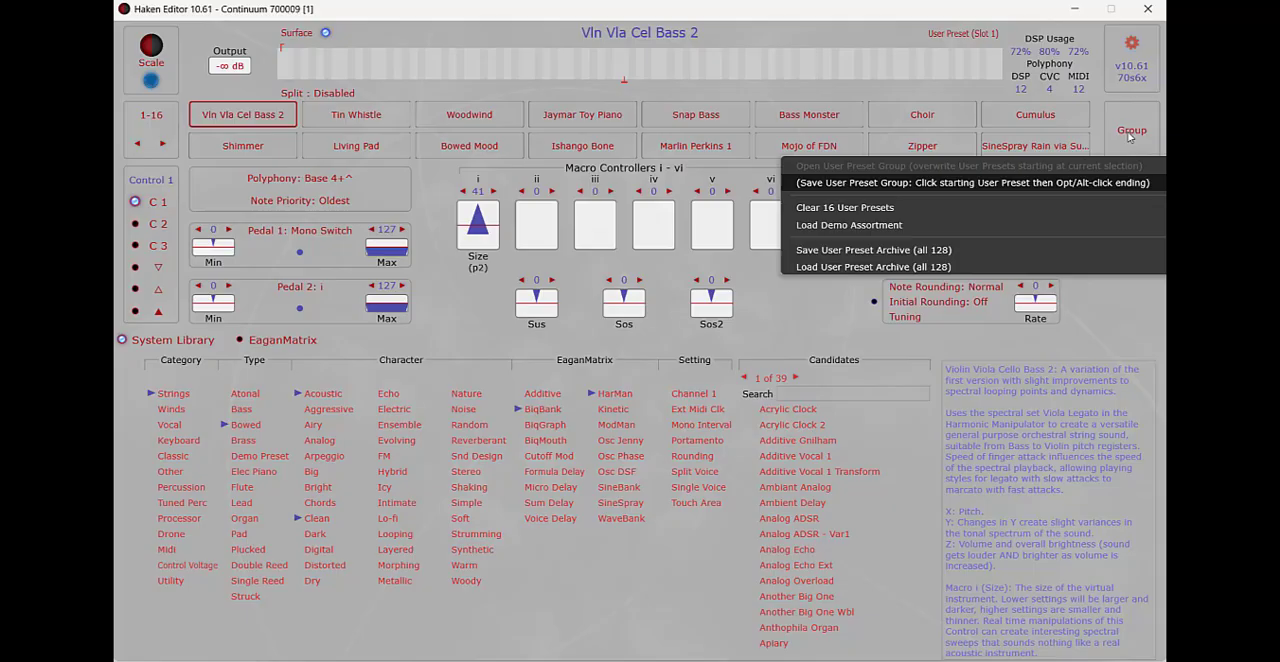
click(850, 212)
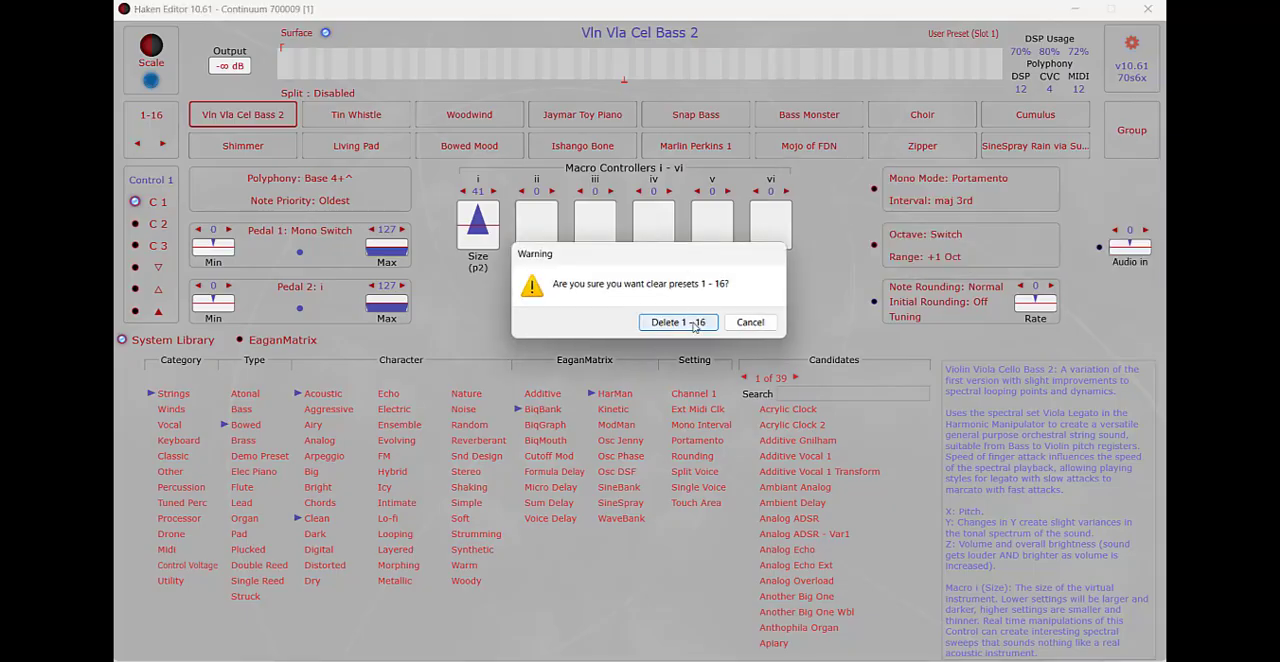
click(694, 324)
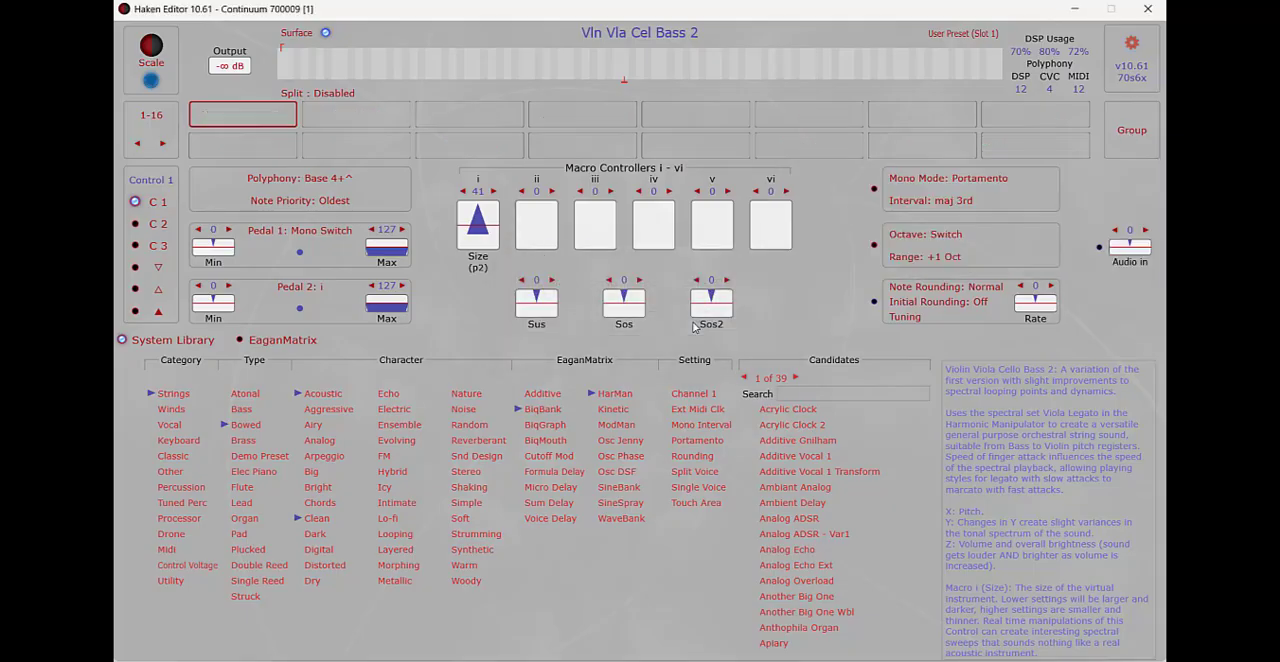
Step: Clear user presets 17 to 32
click(163, 145)
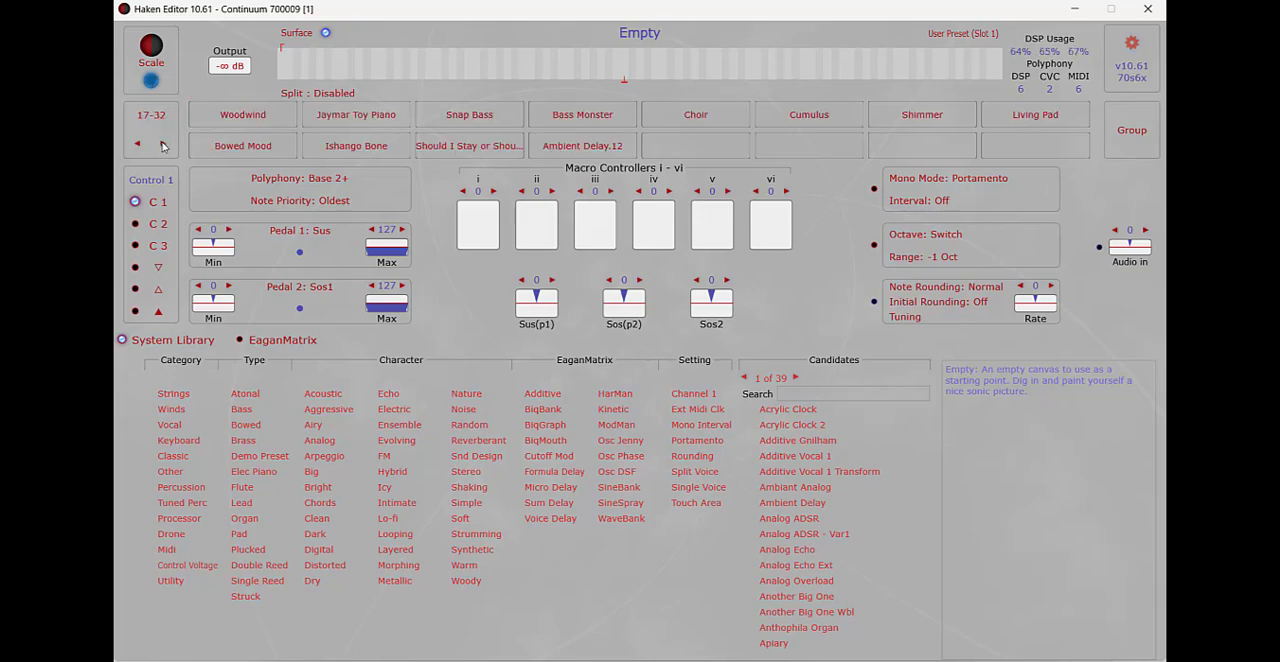
click(1140, 140)
click(840, 206)
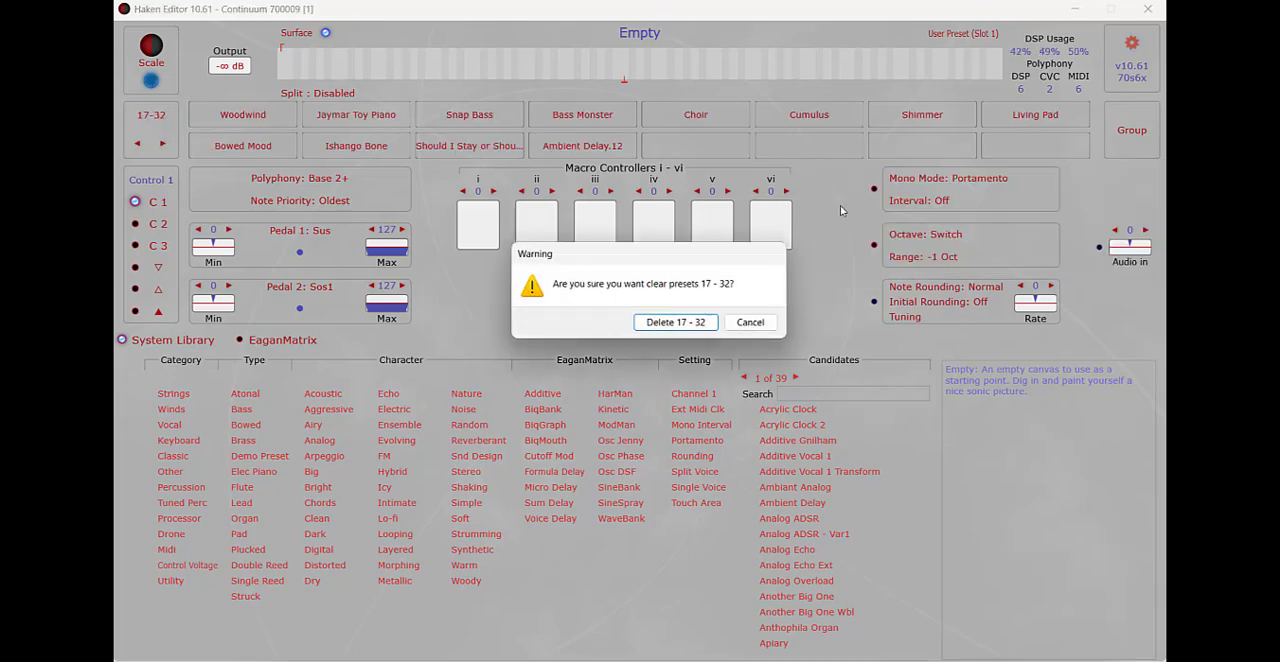
click(685, 322)
Step: Load all 128 user presets from My Archive.zip and check the preset banks from 1-16 through 49-64
click(1140, 132)
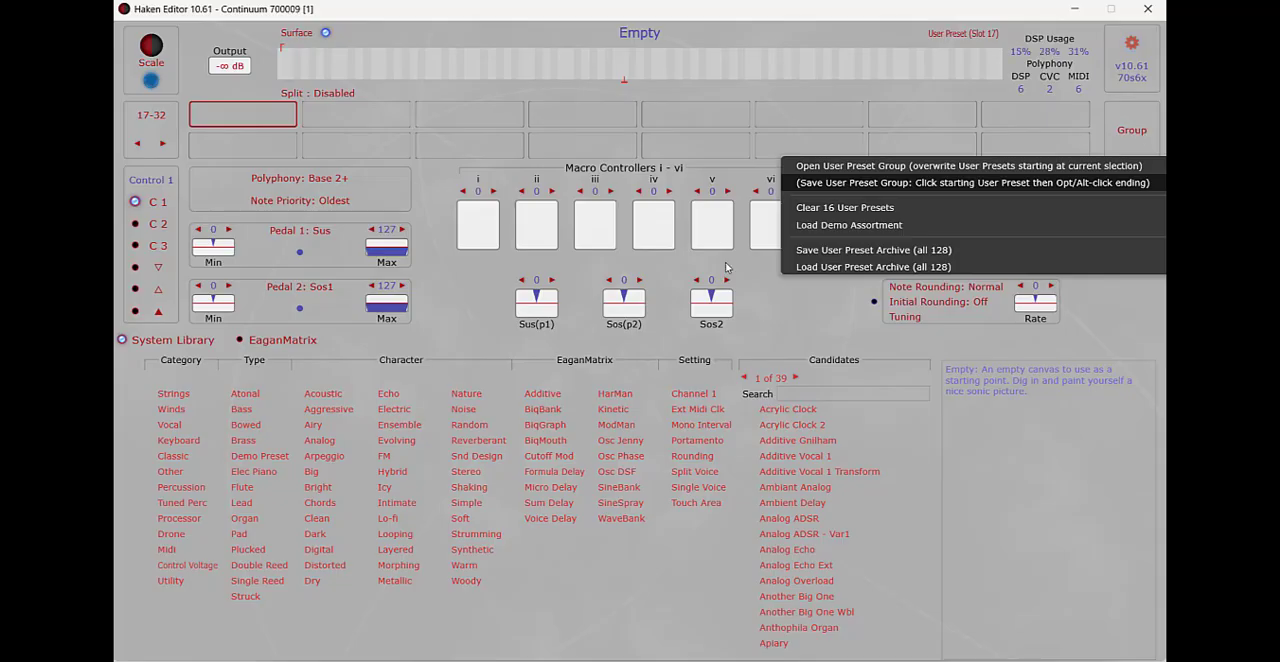
click(813, 266)
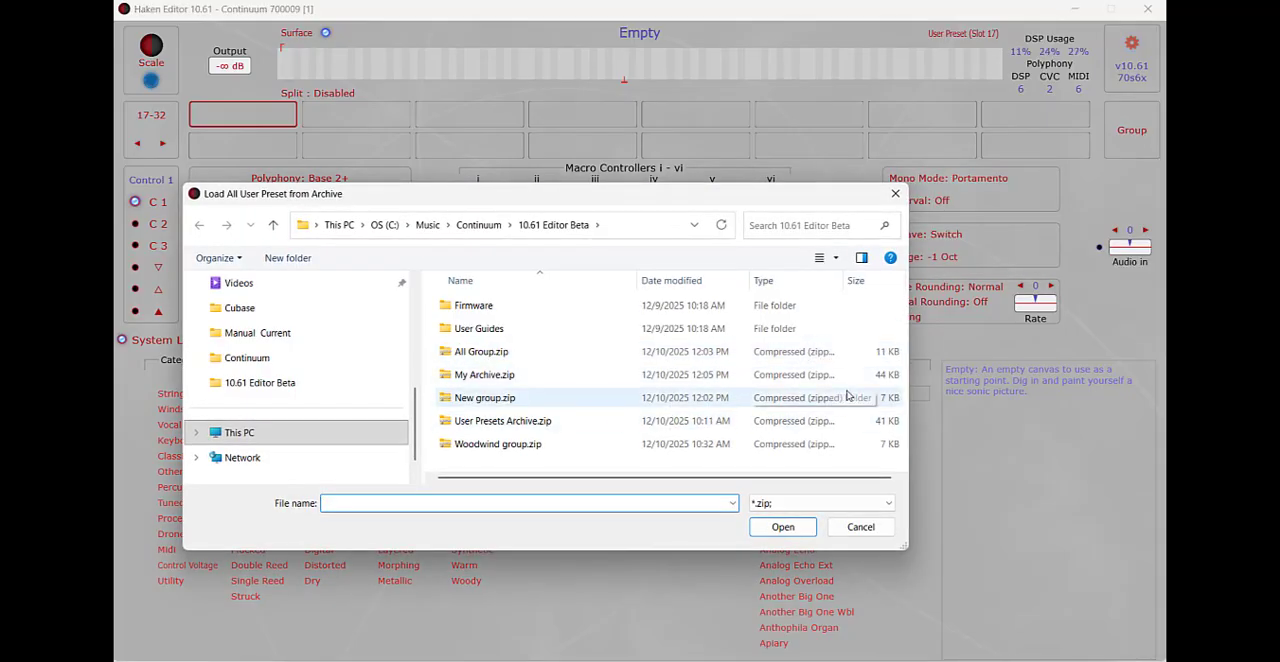
double_click(846, 397)
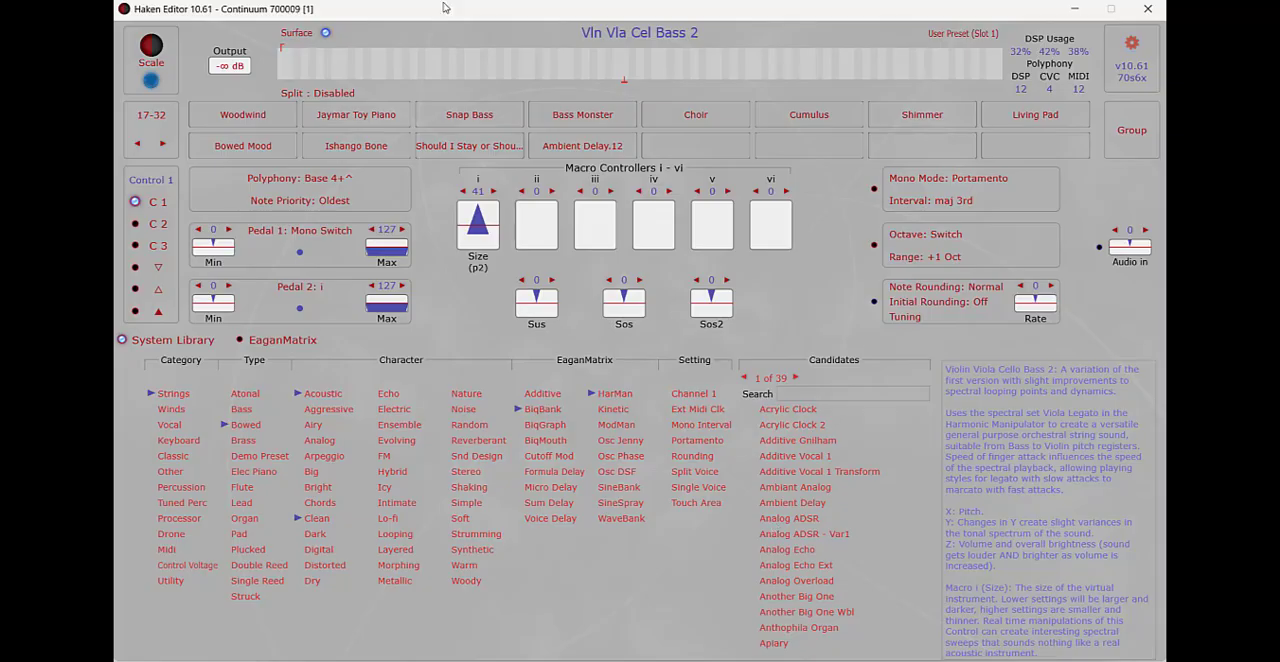
click(138, 144)
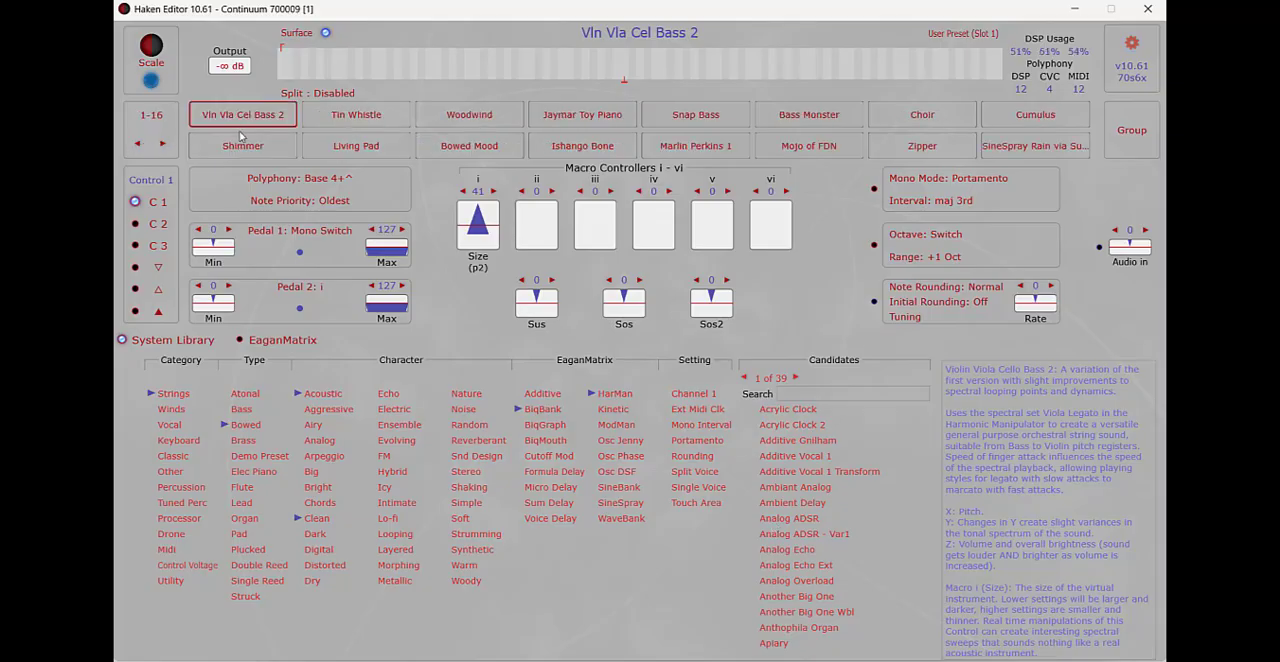
click(162, 145)
click(162, 145)
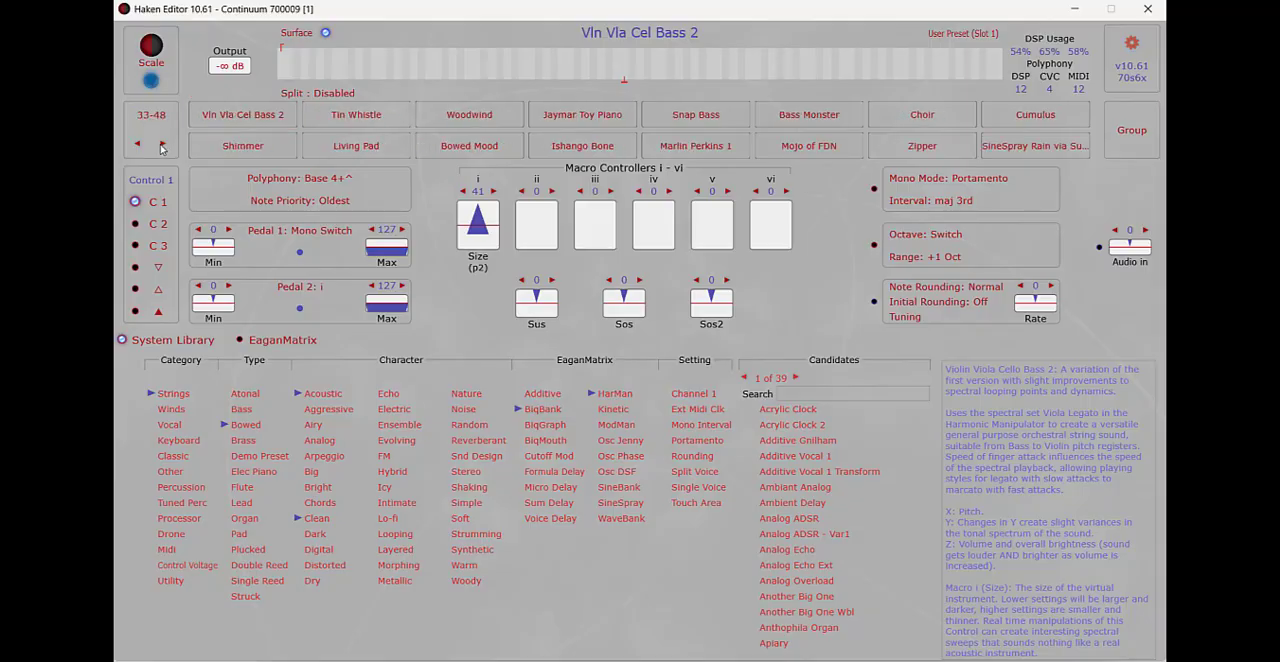
click(162, 145)
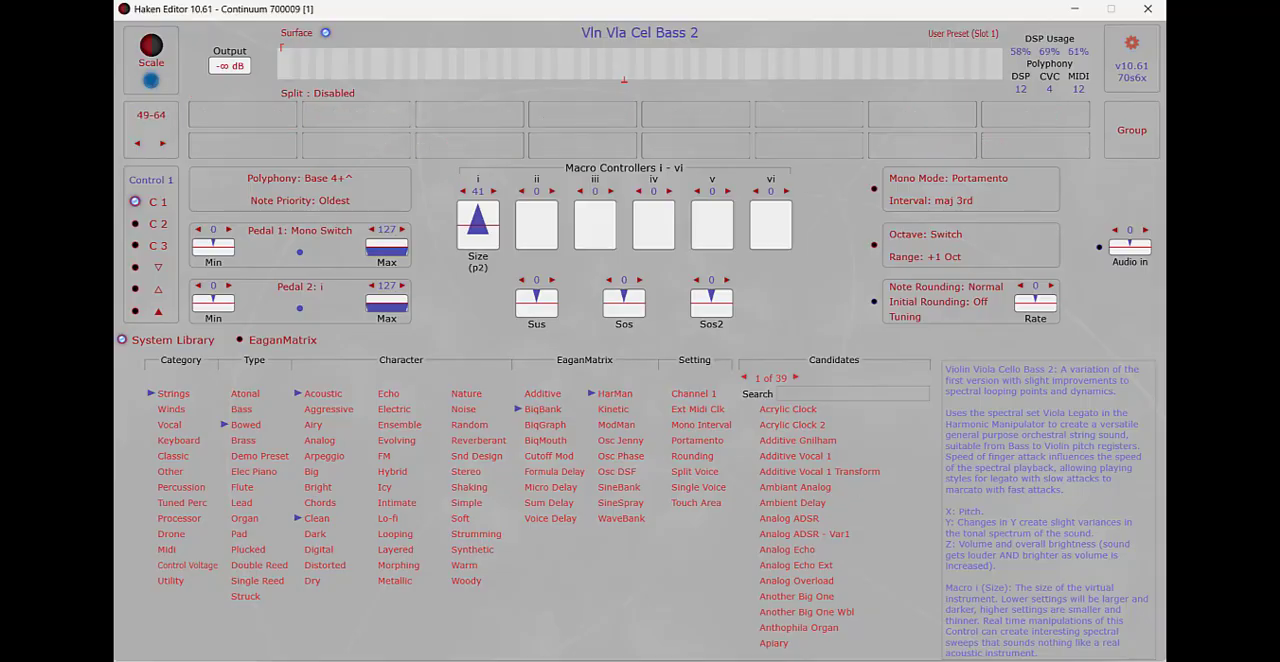
Step: Load New group.zip from the 10.61 Editor Beta folder in File Explorer into the user presets starting at slot 50
click(676, 654)
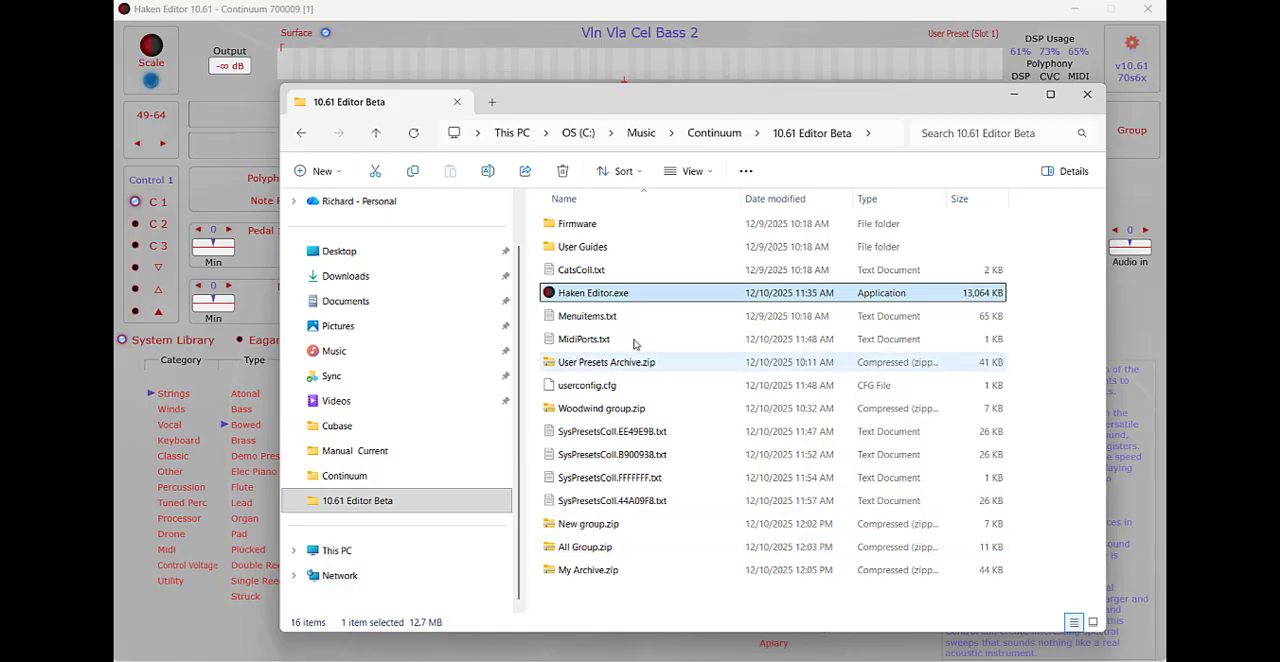
drag(572, 582, 341, 124)
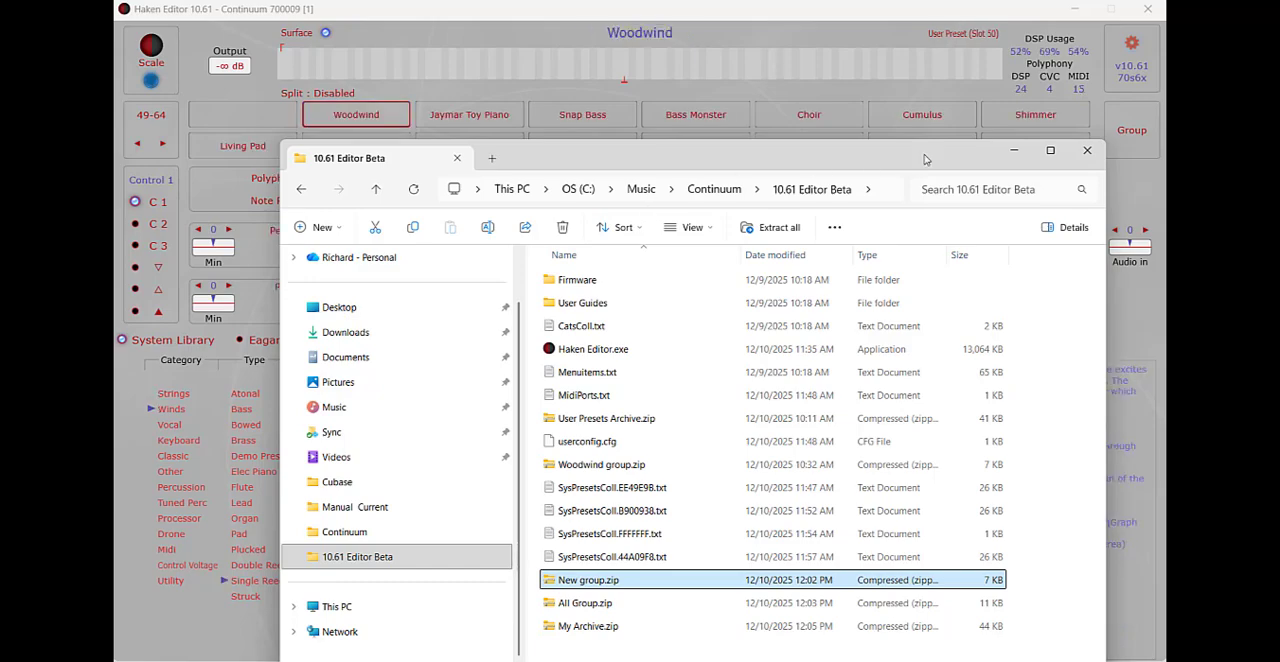
click(1013, 152)
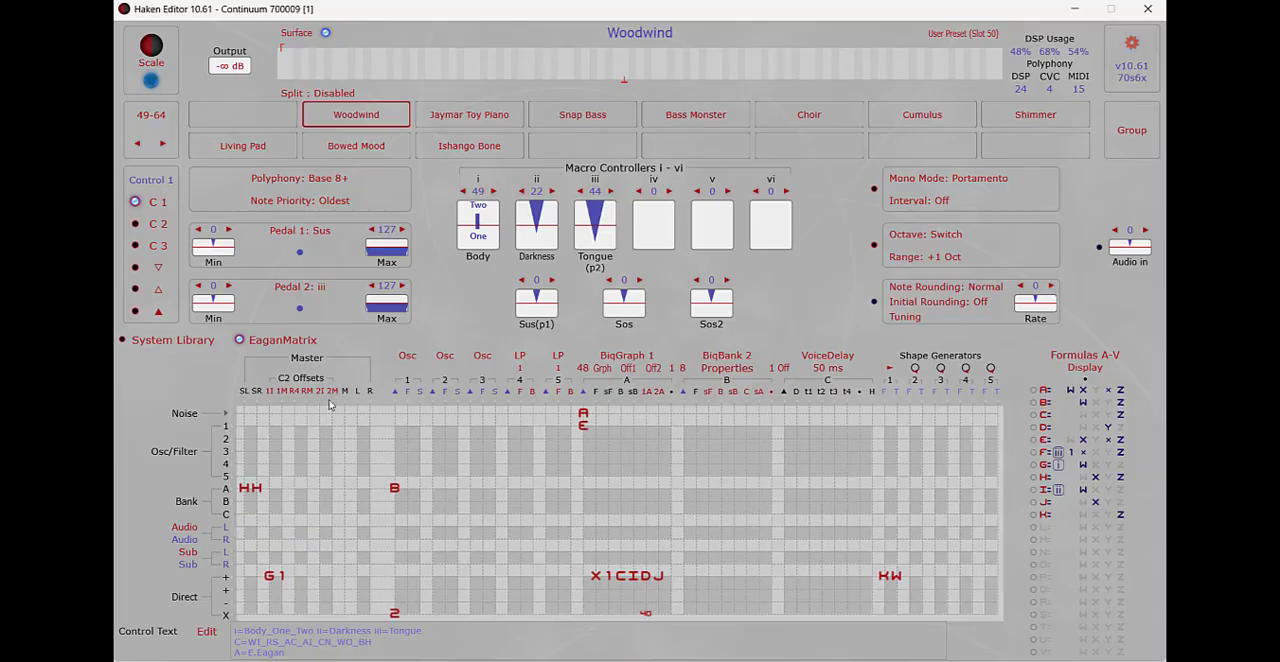
Step: View the parameter choices for the RM column of the C2 Offsets in the Woodwind matrix
click(312, 398)
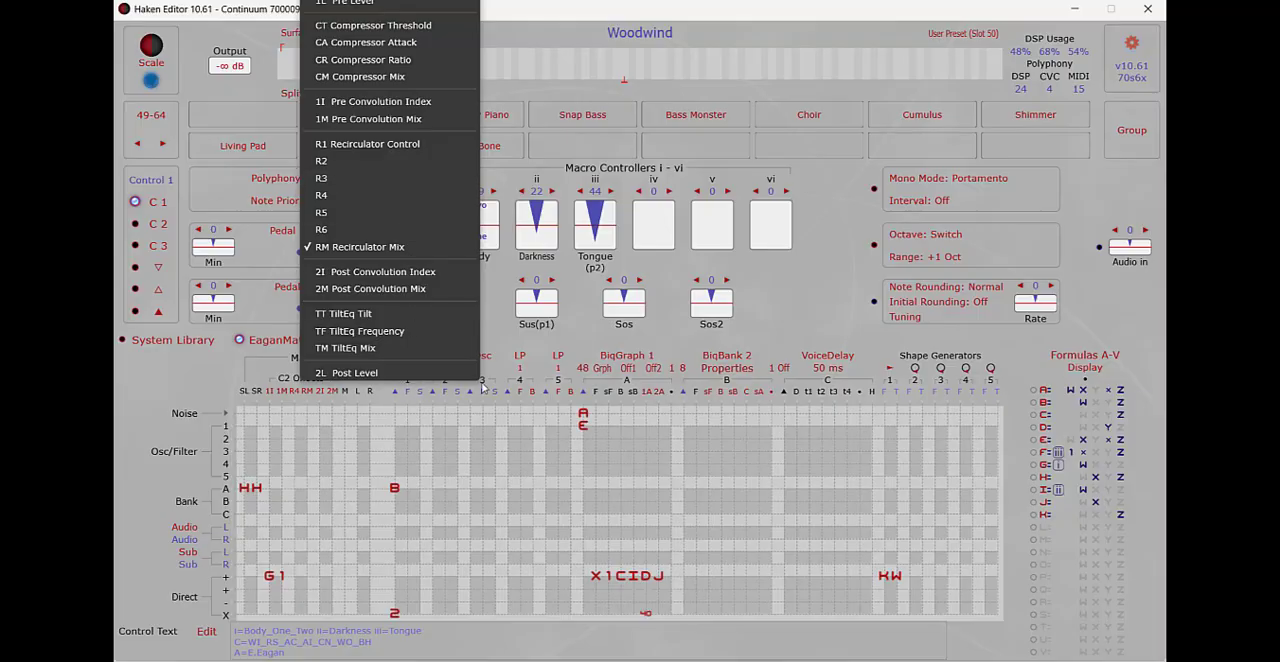
click(795, 289)
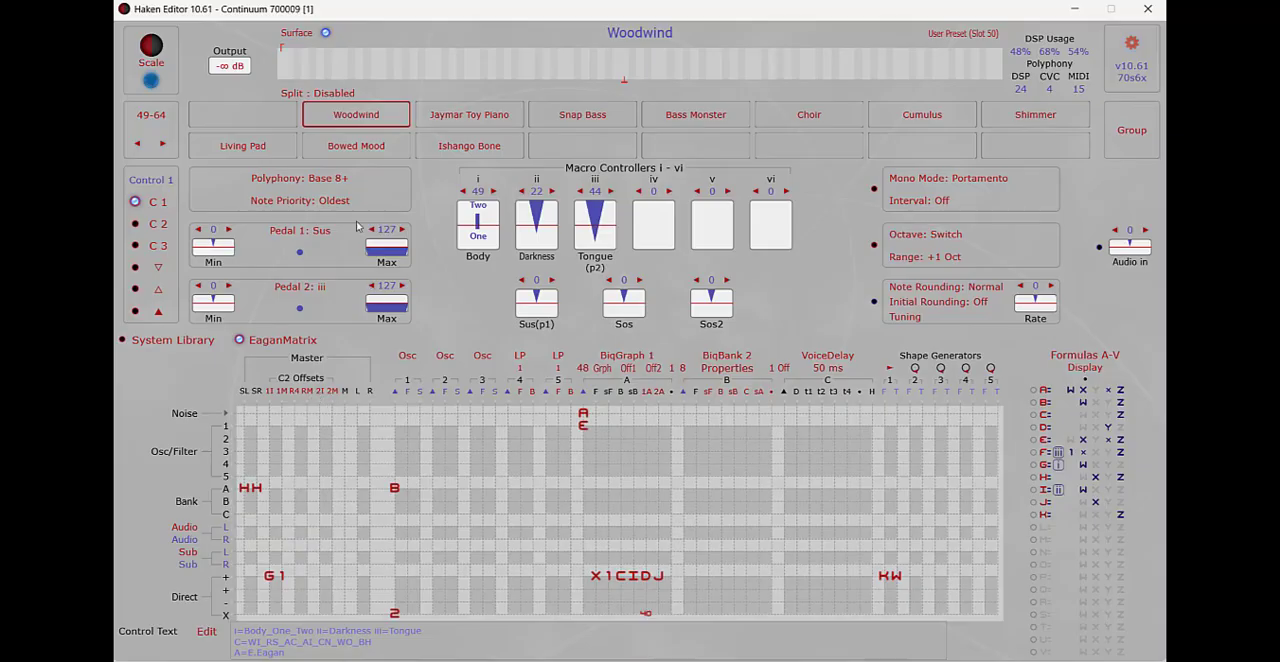
Step: On Control 3, set the Midi I/O format to Other with Y encoding cc74 and Z encoding cc55
click(158, 245)
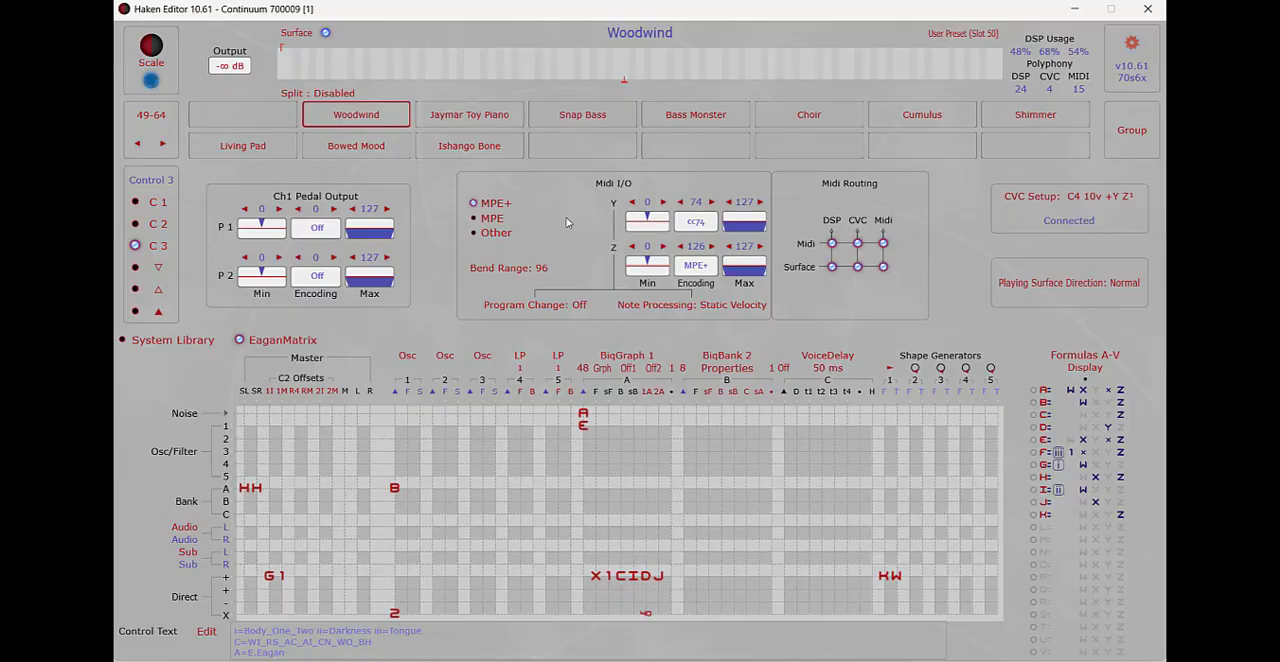
click(492, 235)
drag(694, 228, 691, 166)
drag(698, 266, 707, 188)
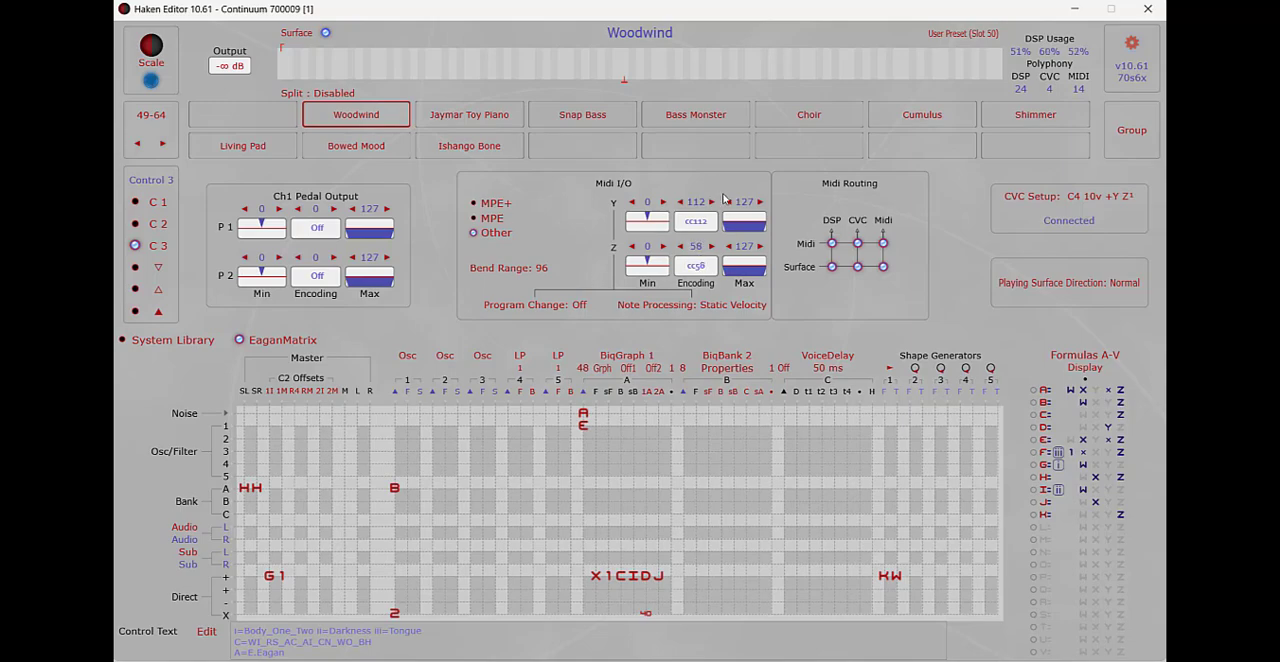
mouse_move(698, 266)
mouse_down()
mouse_move(730, 155)
mouse_move(697, 289)
mouse_move(721, 268)
mouse_up()
Step: Limit the Midi I/O ranges to 48 through 88 for Y and 48 through 90 for Z
drag(649, 218, 669, 144)
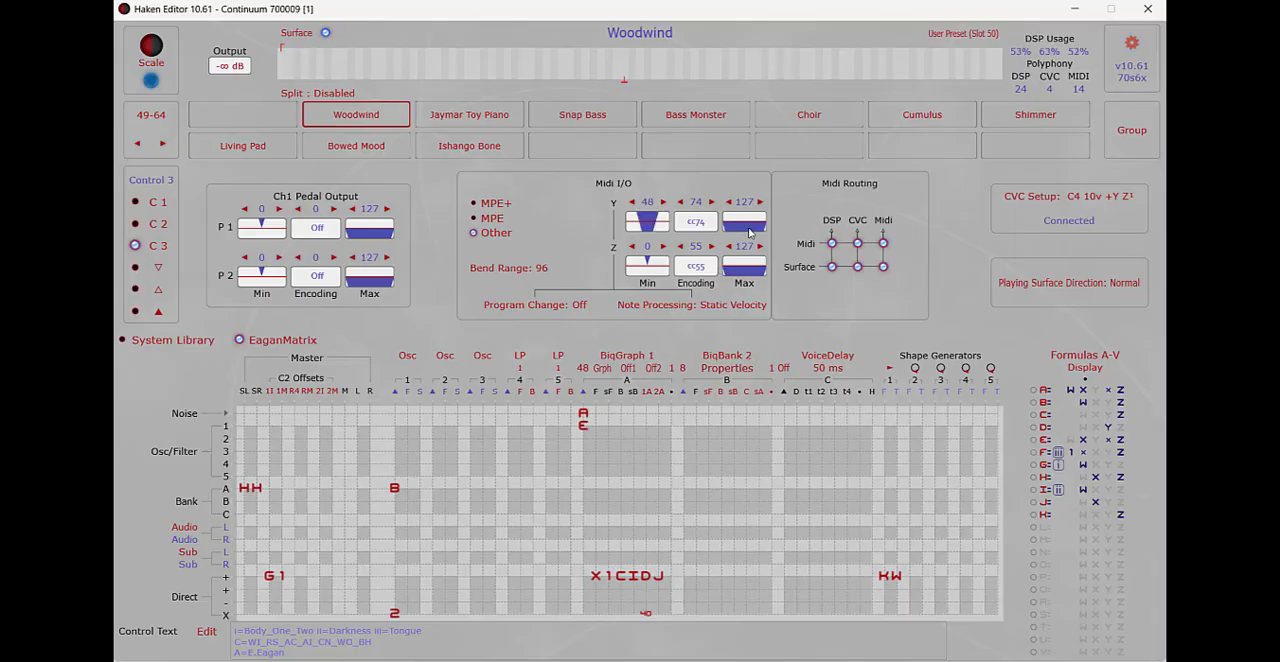
drag(749, 227, 755, 284)
drag(653, 266, 657, 201)
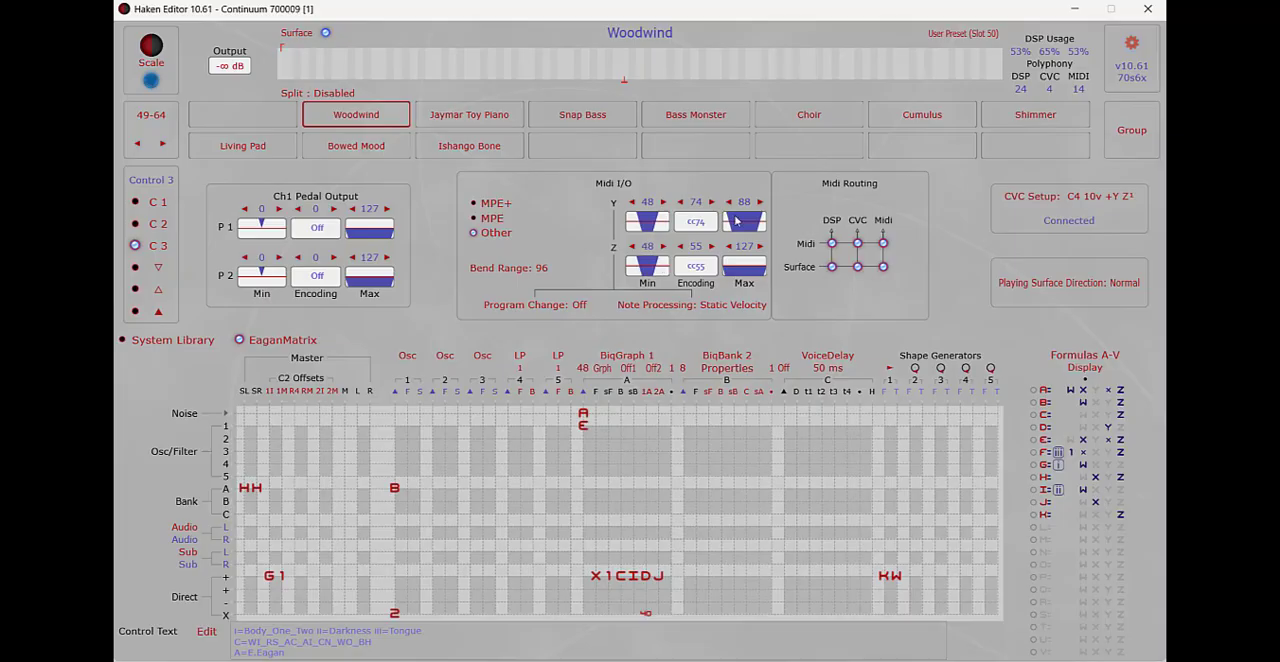
drag(736, 258, 750, 312)
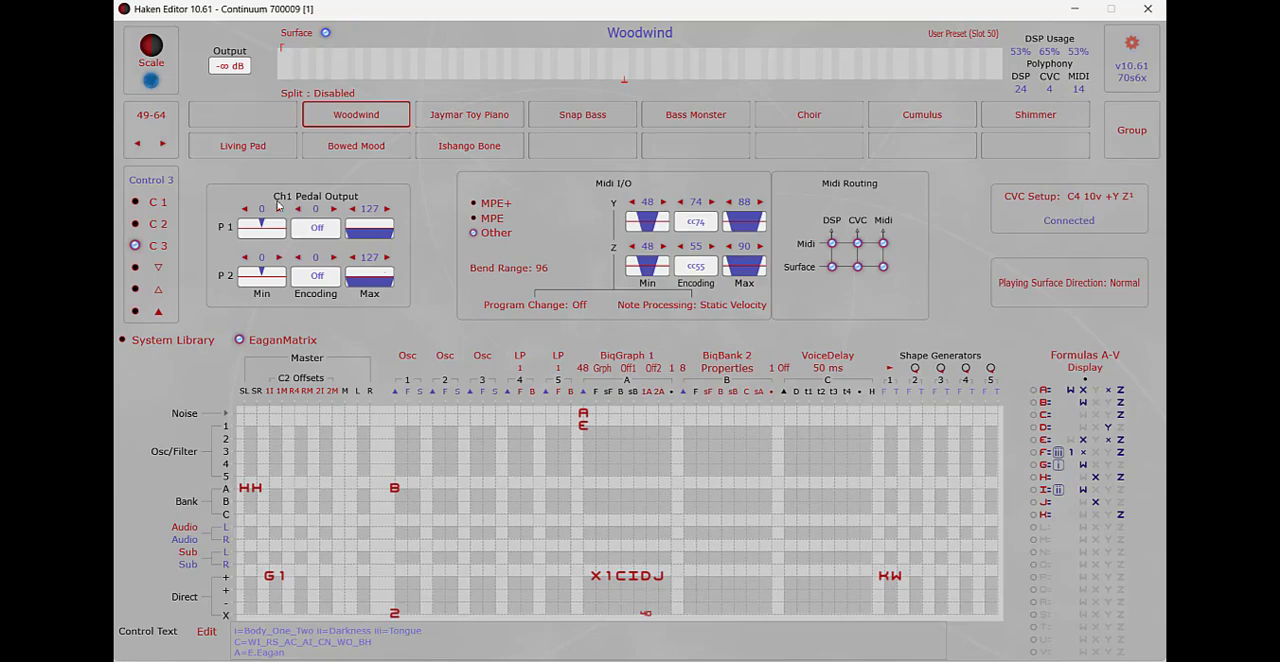
Step: Set the channel 1 pedal output to cc45 with range 38 to 99 for P 1 and cc78 for P 2, and adjust P 2's range
drag(318, 213, 327, 176)
drag(318, 276, 331, 238)
drag(318, 279, 307, 219)
drag(316, 272, 318, 315)
drag(318, 230, 339, 168)
drag(252, 236, 265, 178)
drag(370, 233, 370, 276)
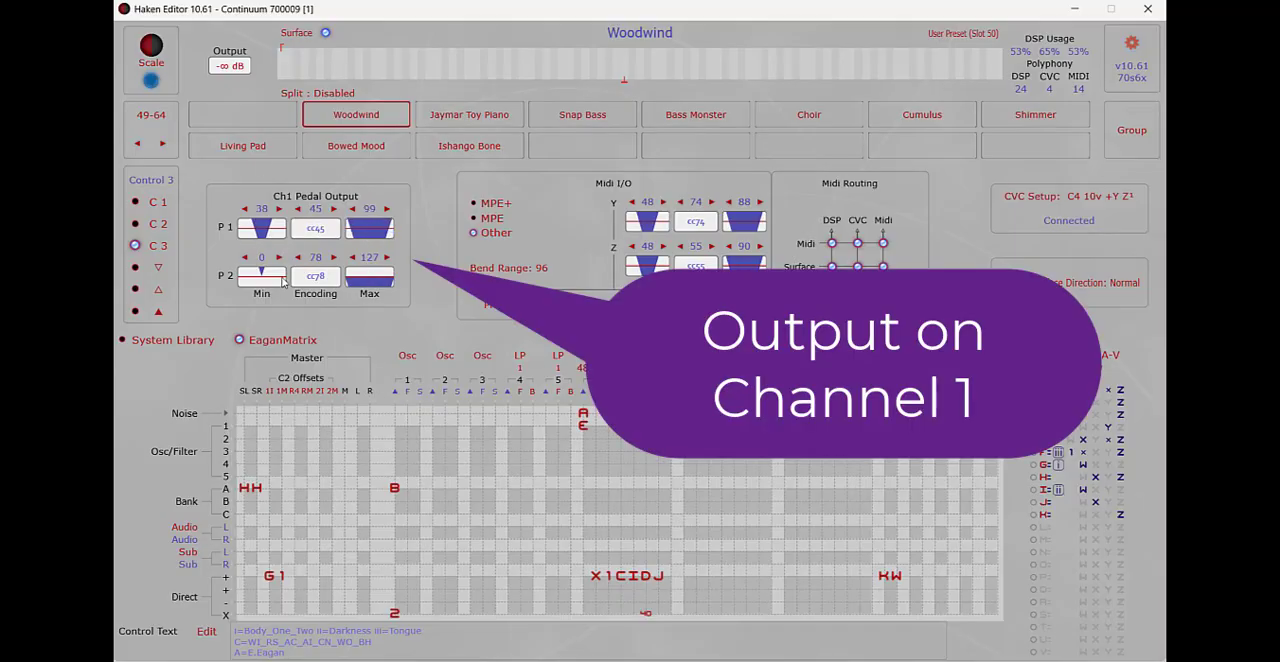
drag(283, 283, 365, 370)
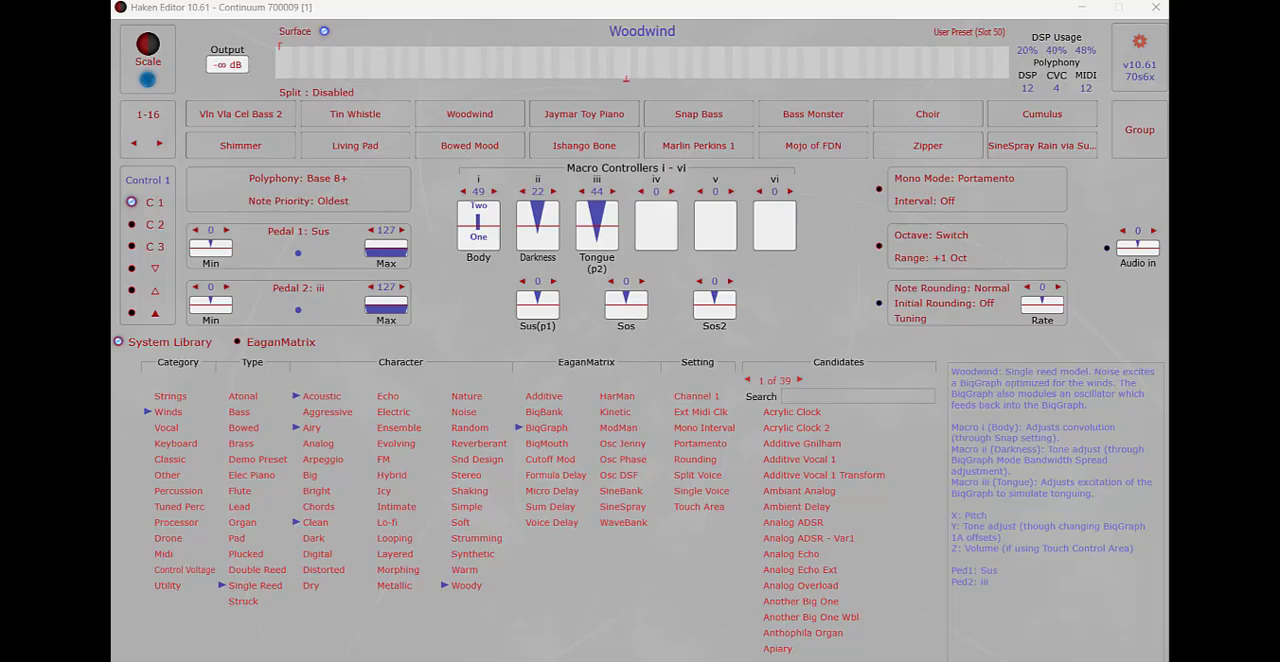
Step: Connect the instrument input port to EaganMatrix Micro 031012 [1] in the global settings and view the Ped/Ext jack choices
click(1146, 45)
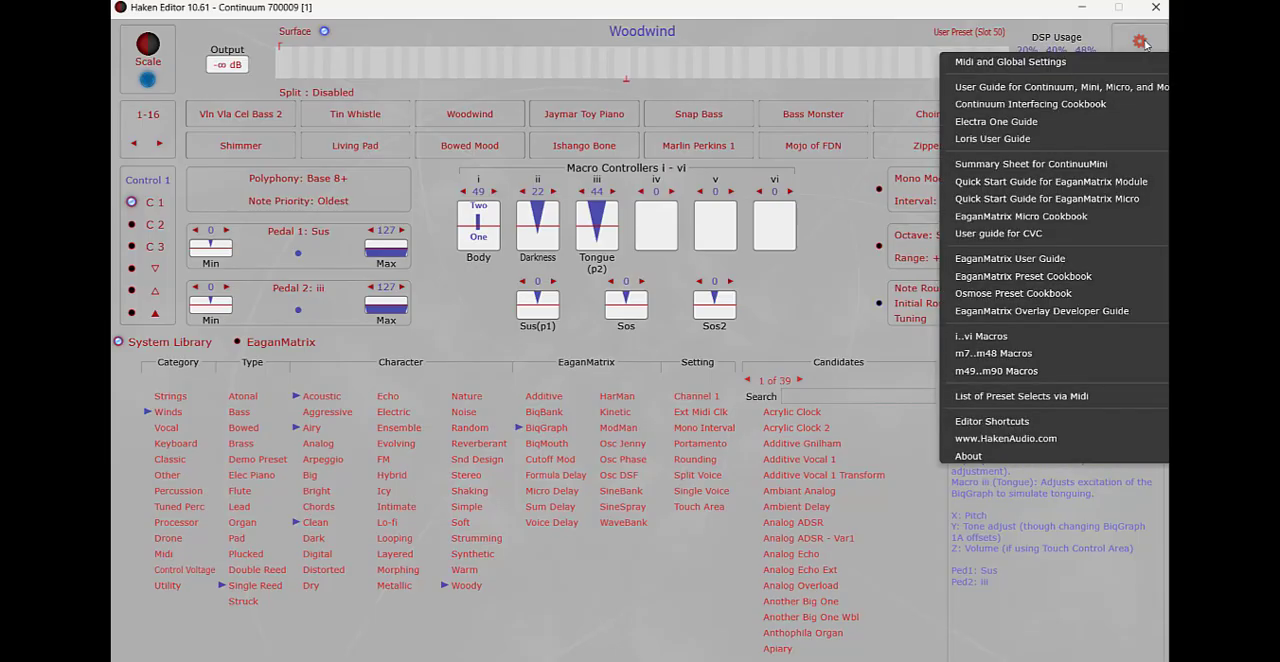
click(1030, 62)
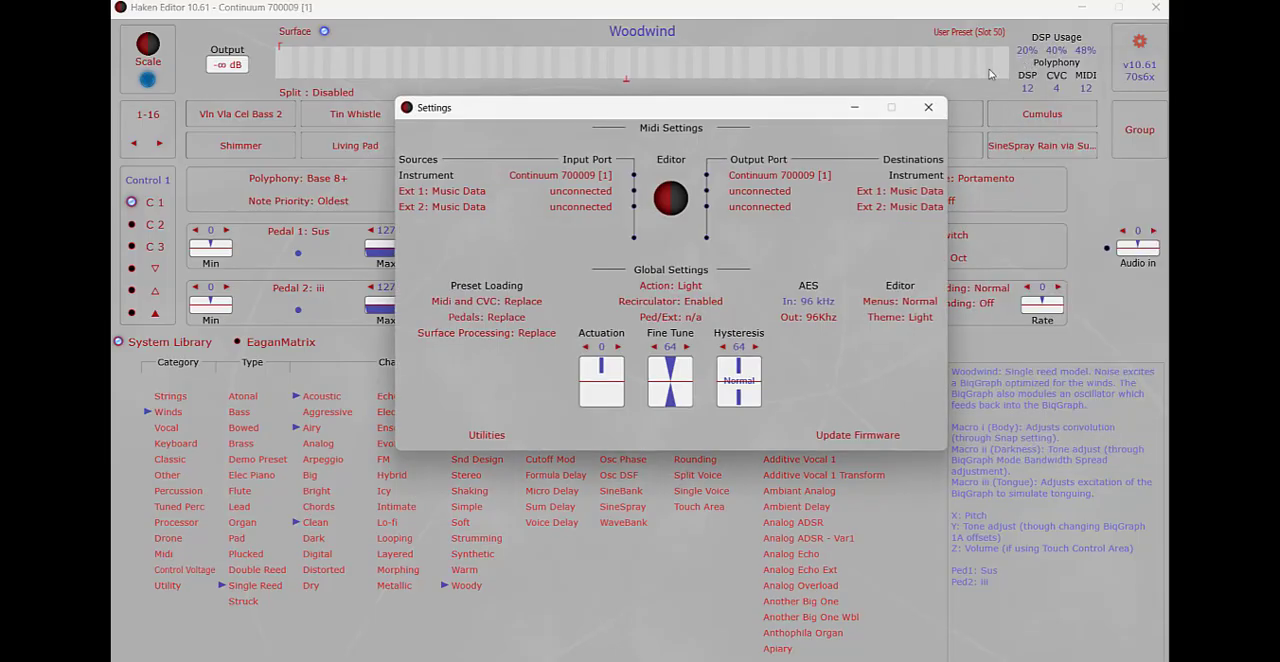
click(549, 176)
click(559, 348)
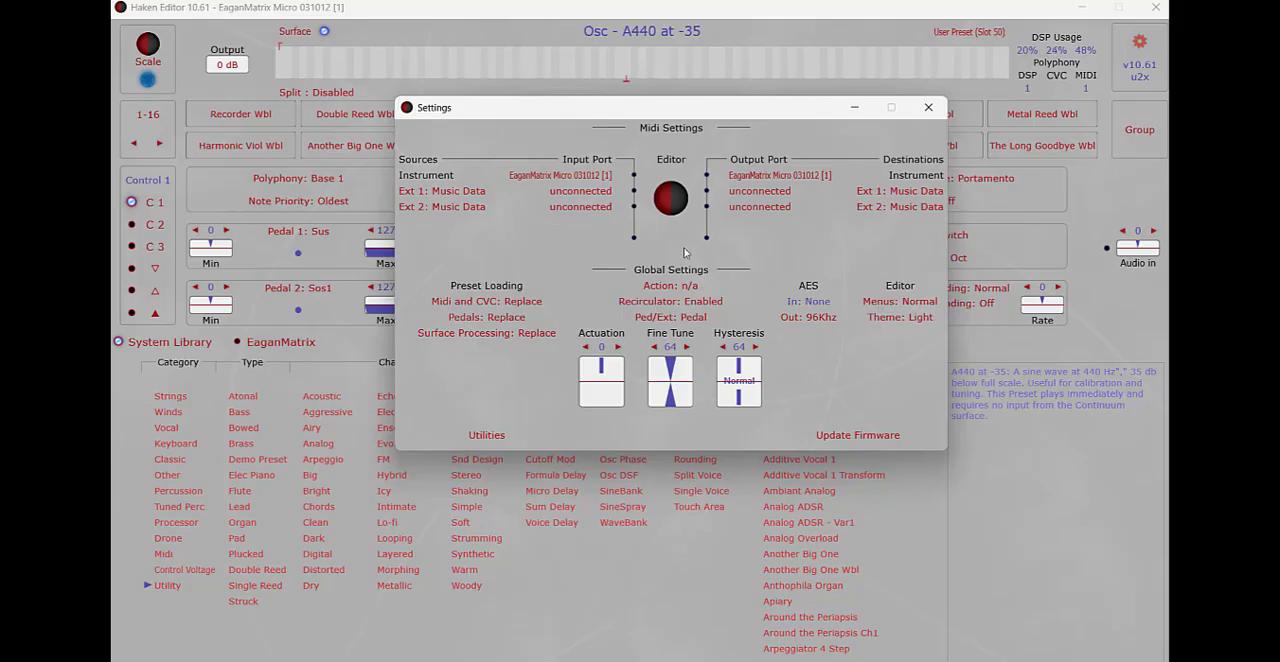
click(648, 318)
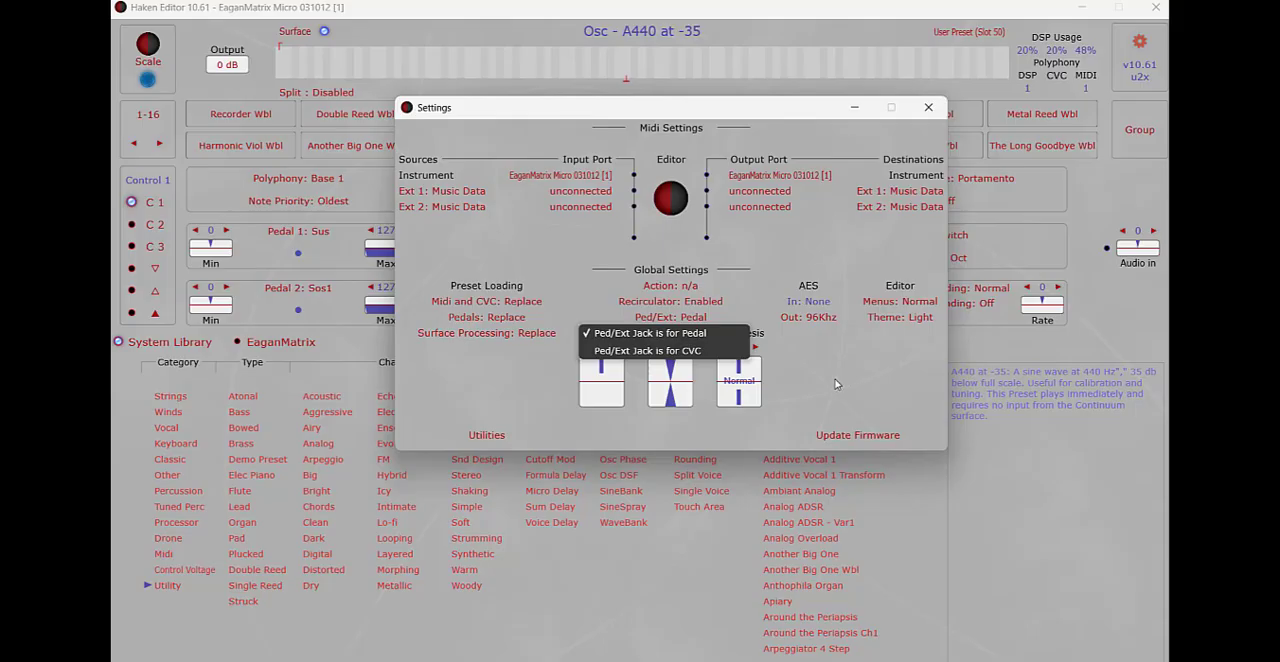
click(877, 376)
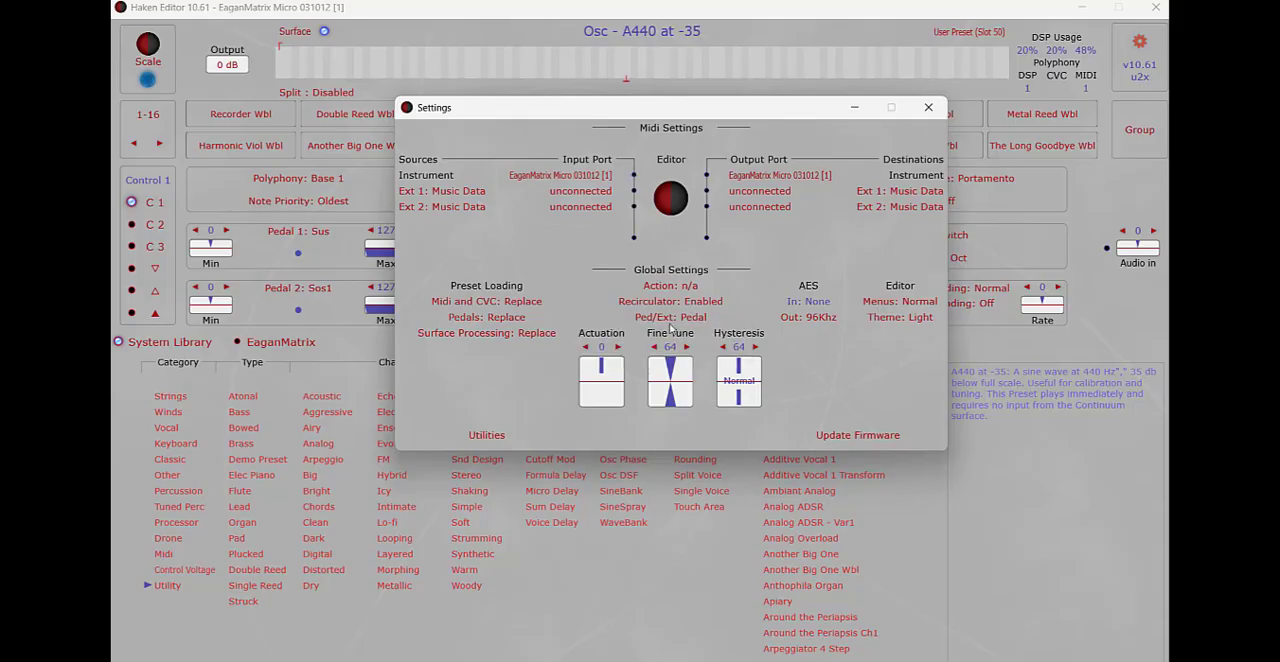
Step: Reconnect the instrument input port to Continuum 700009 [1] and close the settings
click(595, 177)
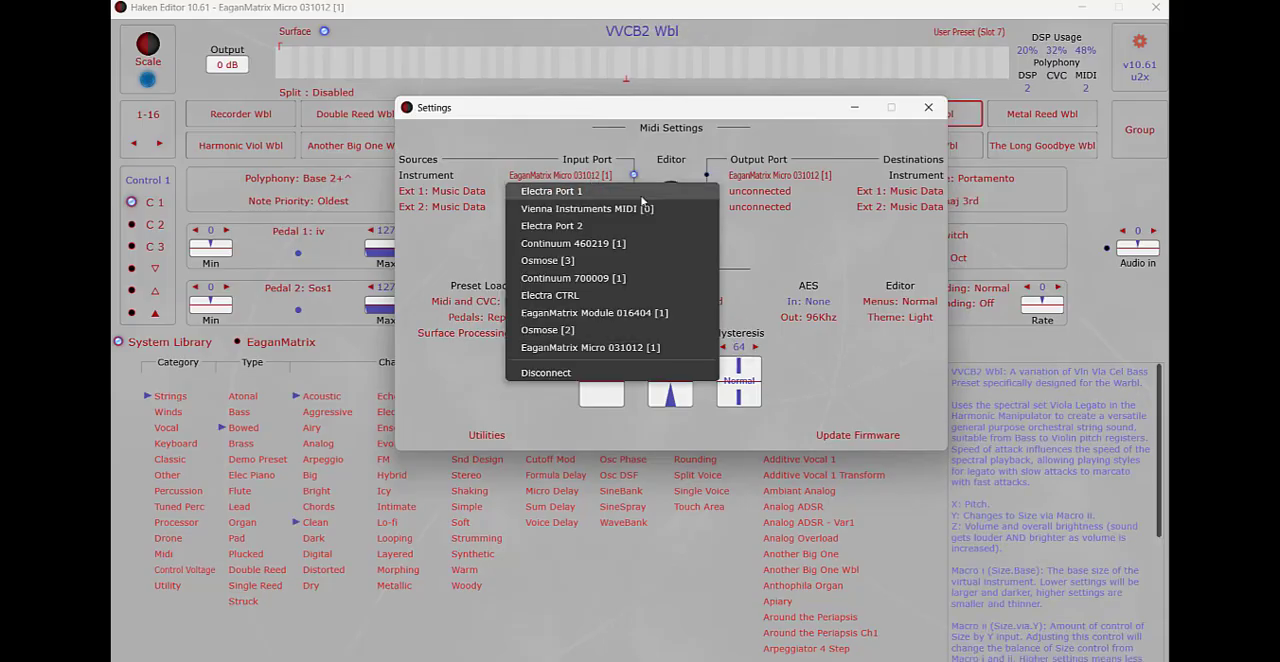
click(575, 279)
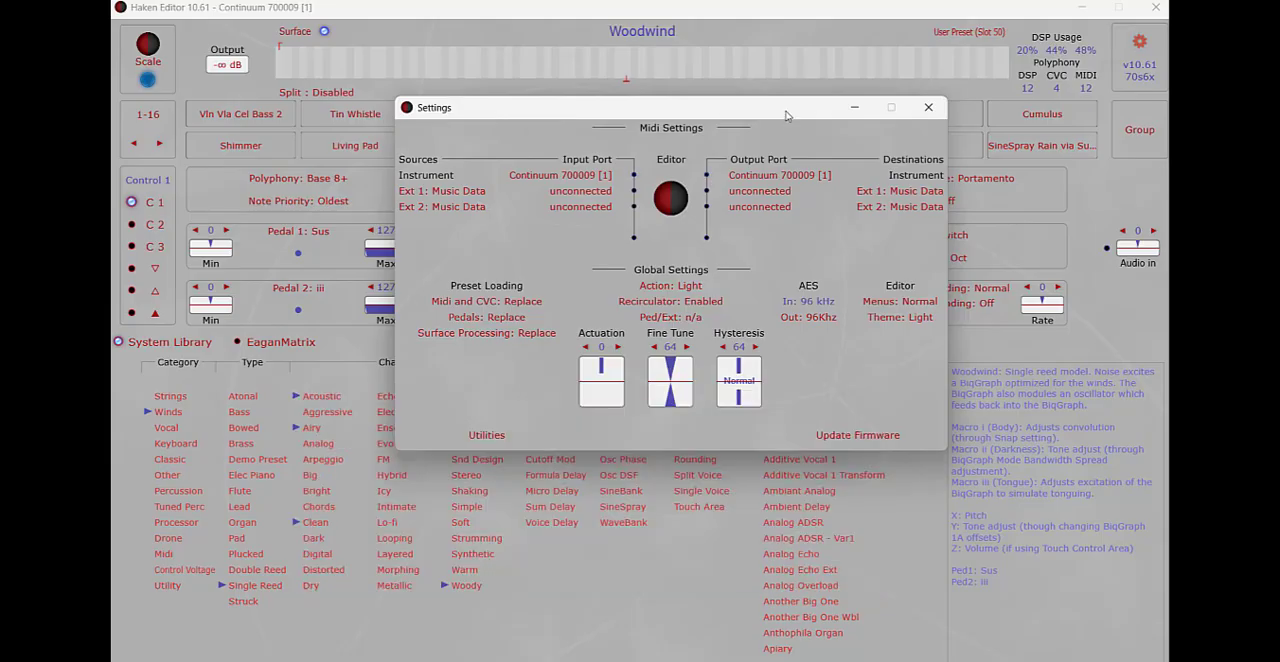
click(929, 110)
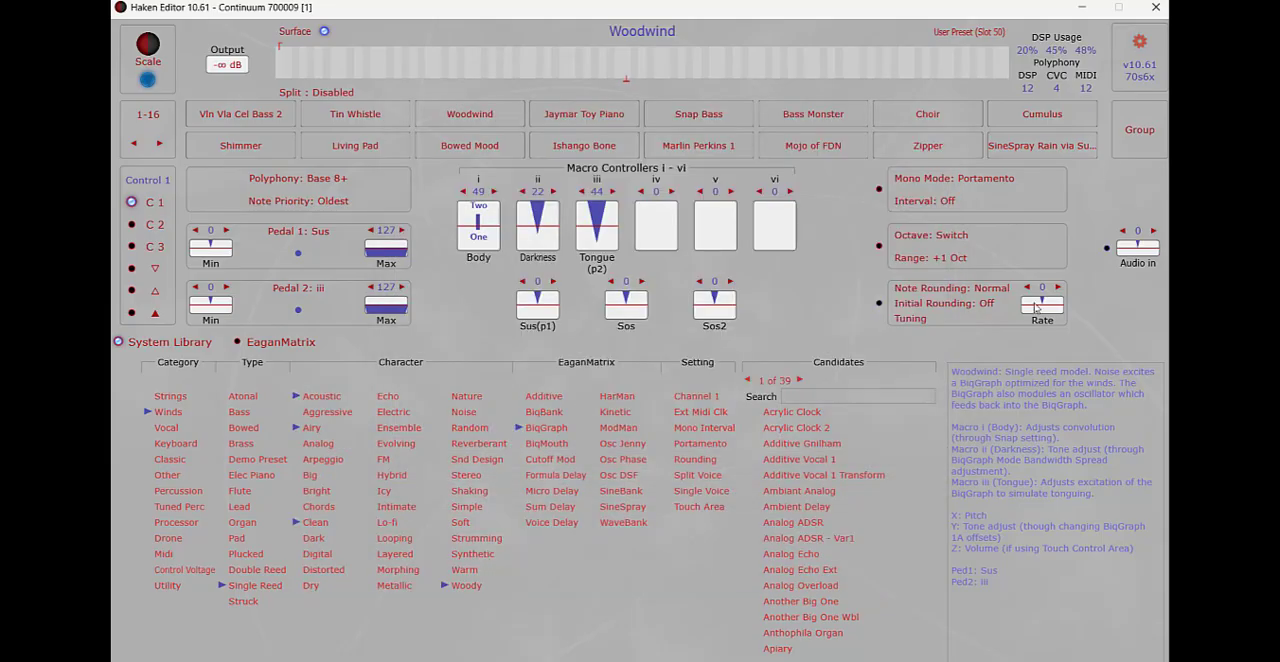
Step: View the Action sensitivity choices in the Midi and Global Settings, then close the settings
click(1139, 43)
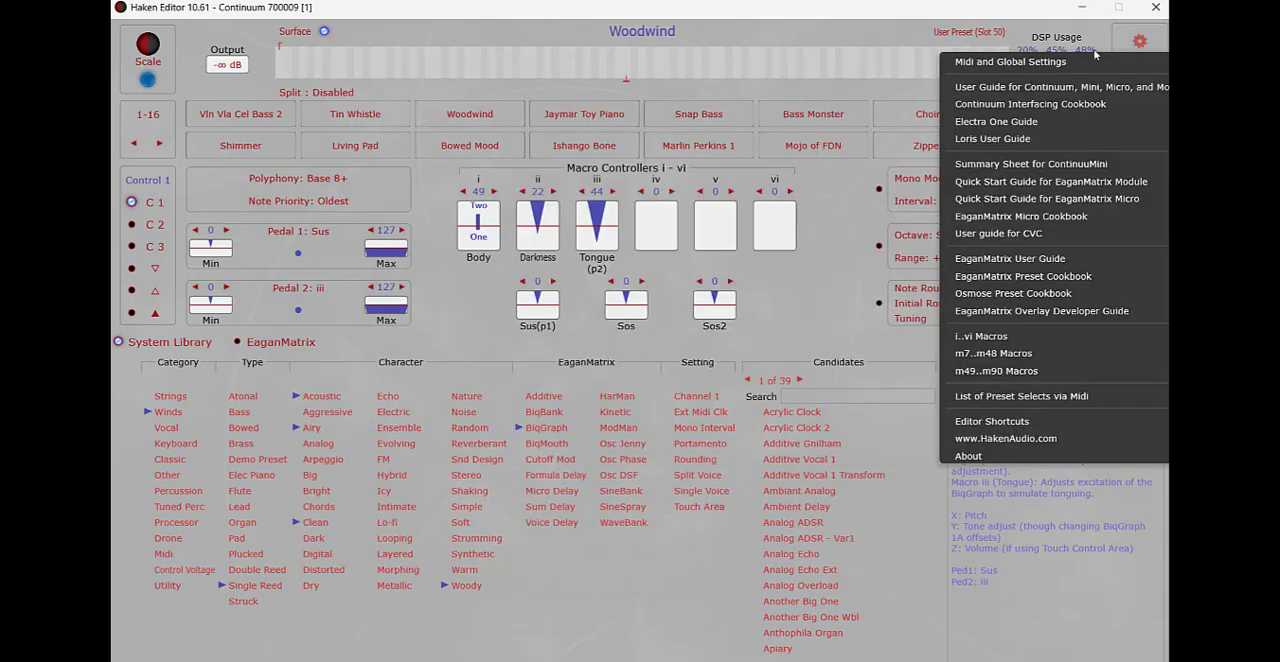
click(1050, 61)
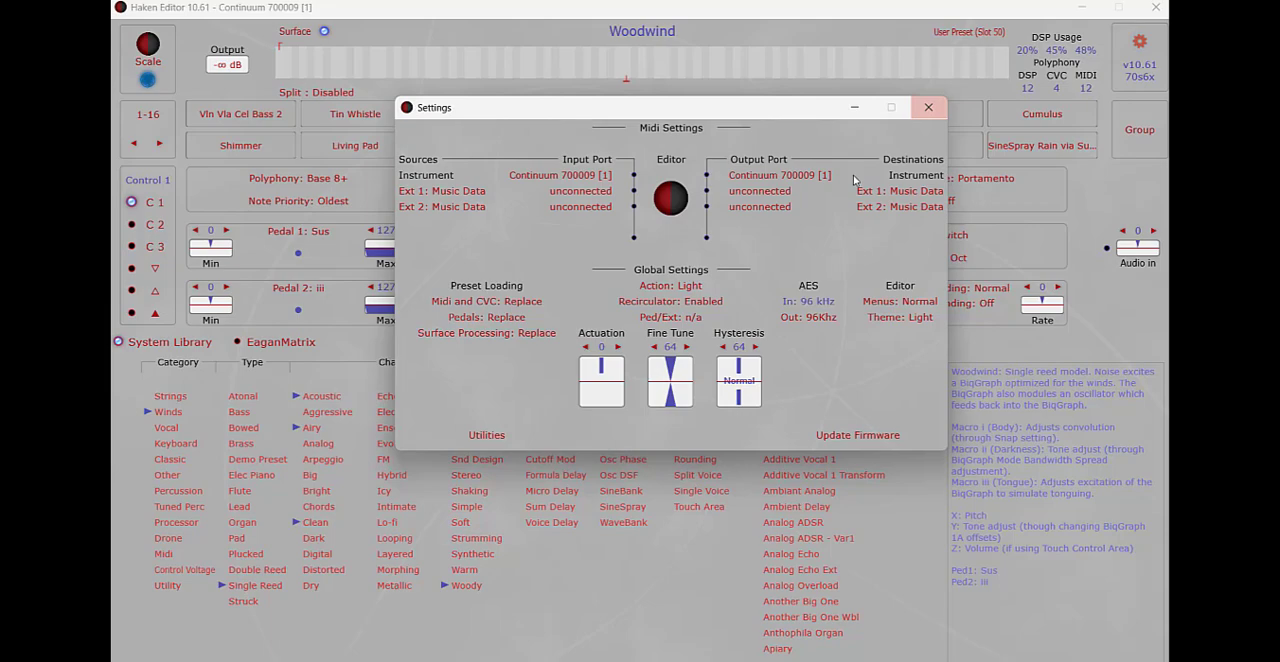
click(669, 287)
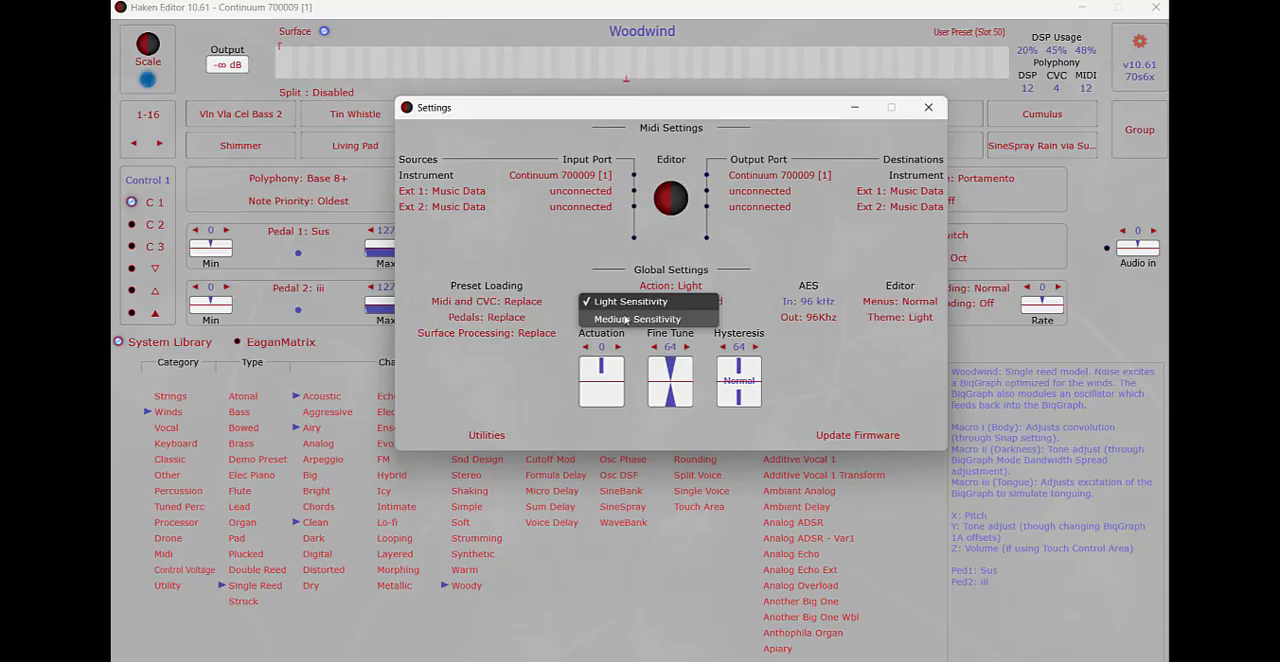
click(595, 243)
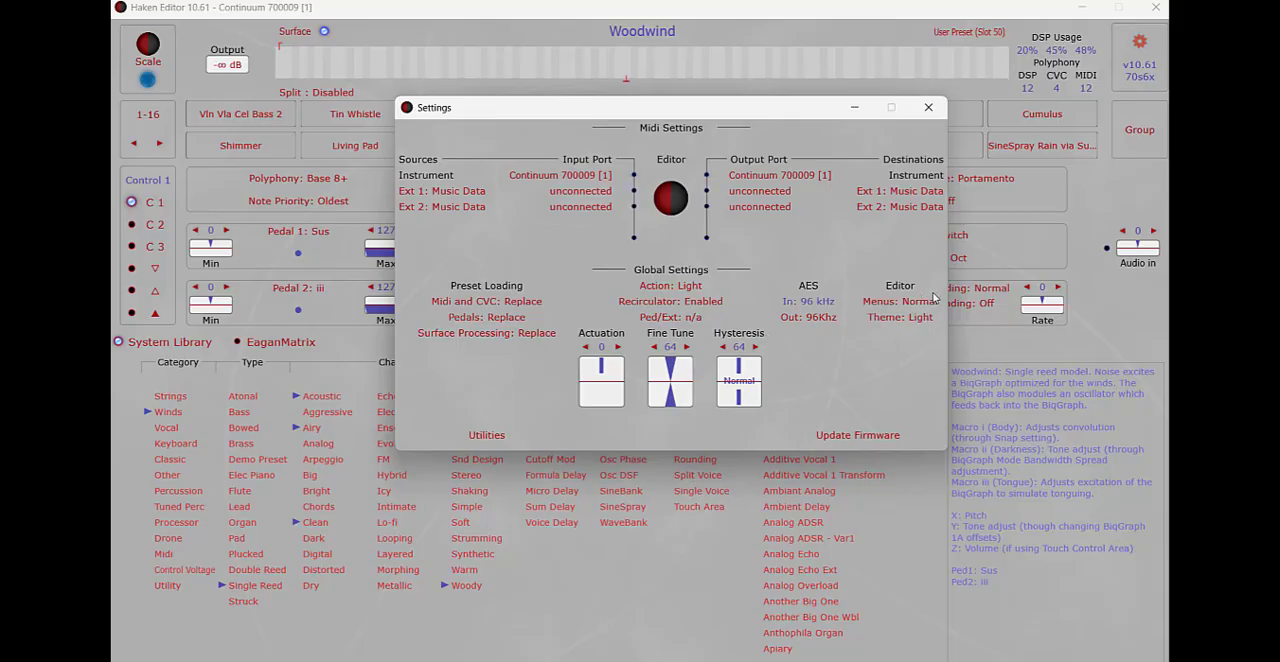
click(928, 107)
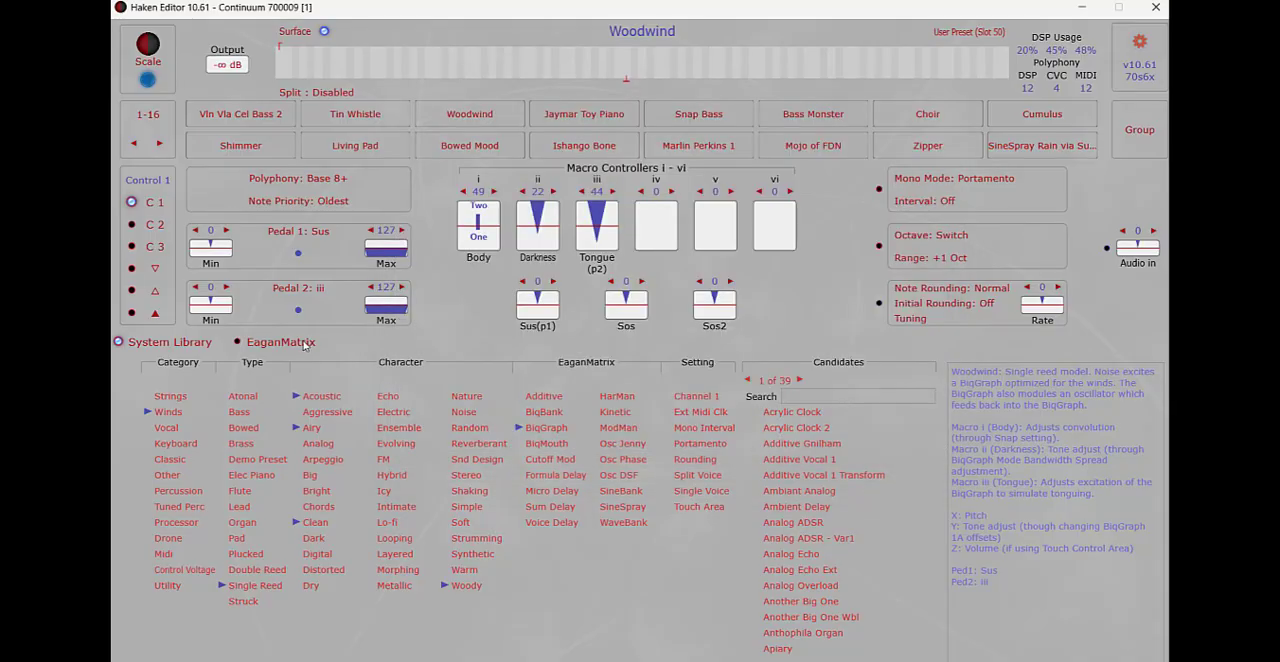
Step: Show the EaganMatrix of the Woodwind preset
click(302, 342)
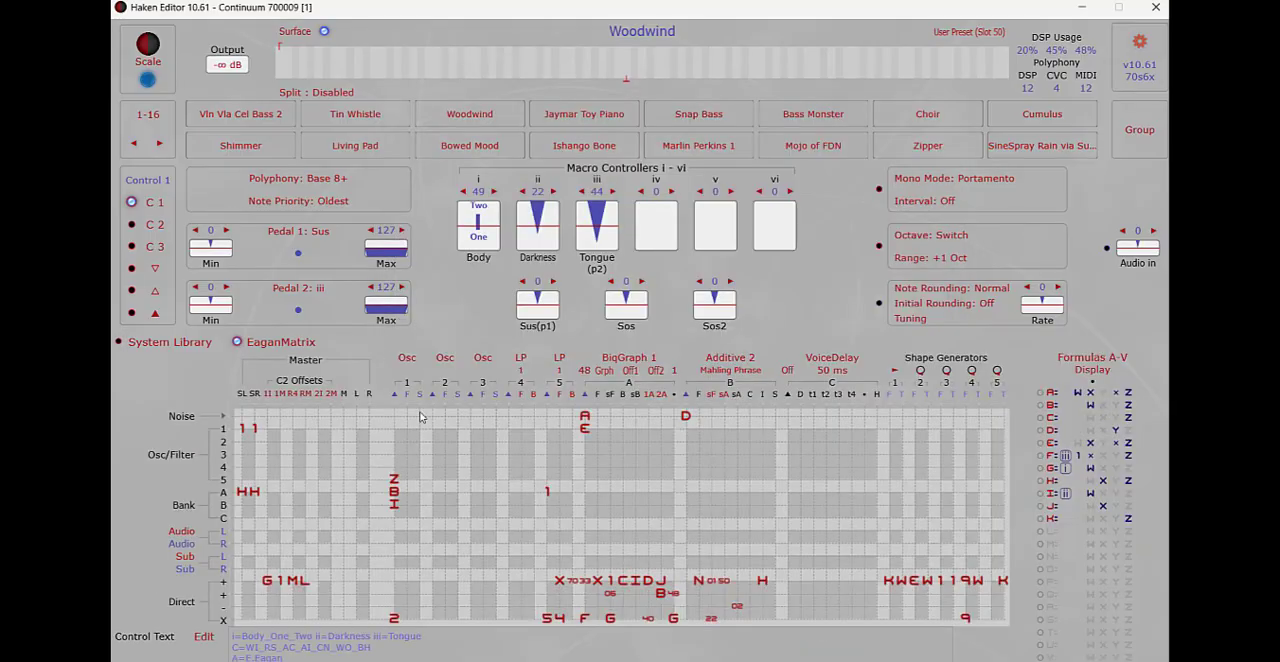